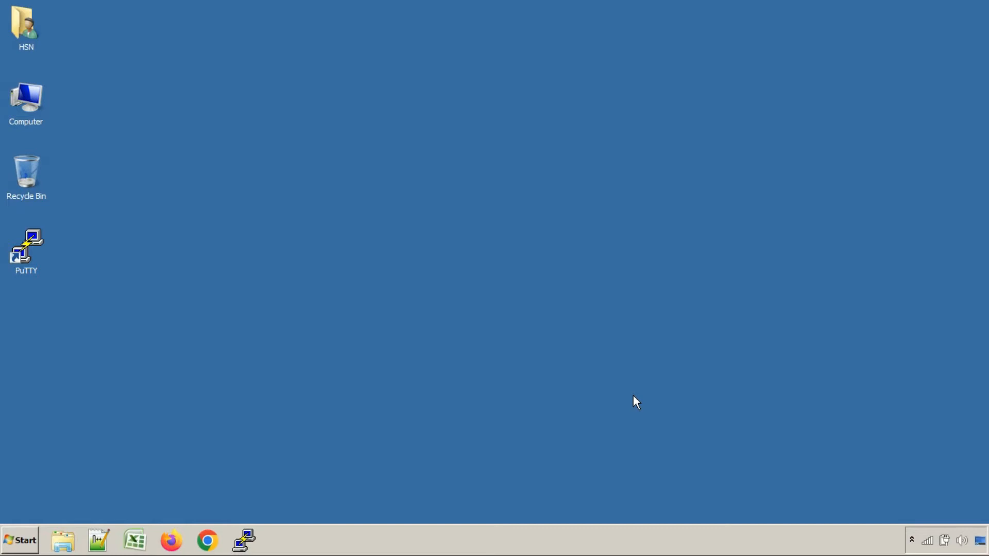
Step: In Chrome, search Google for virtualbox and open the VirtualBox 6.1 download page on virtualbox.org
left_click(218, 539)
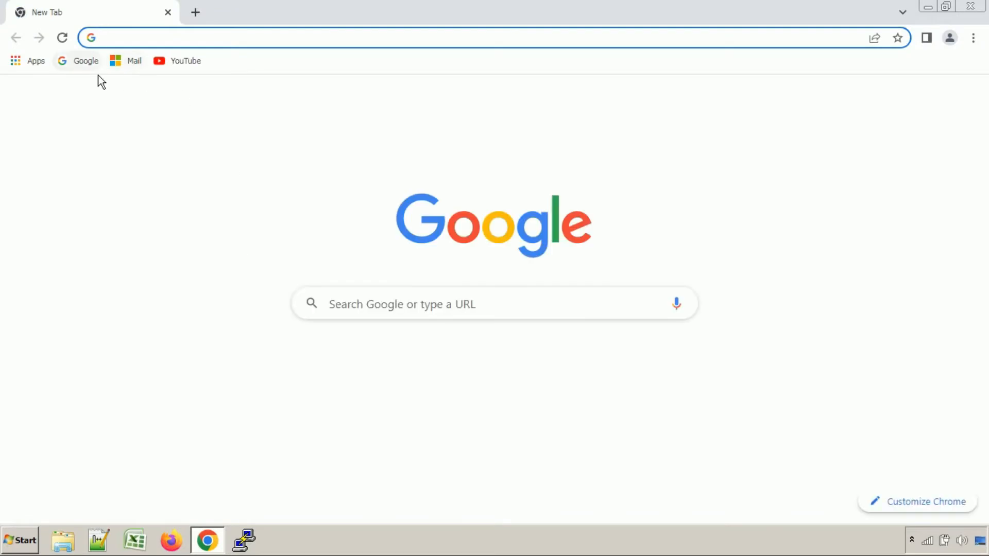
left_click(82, 60)
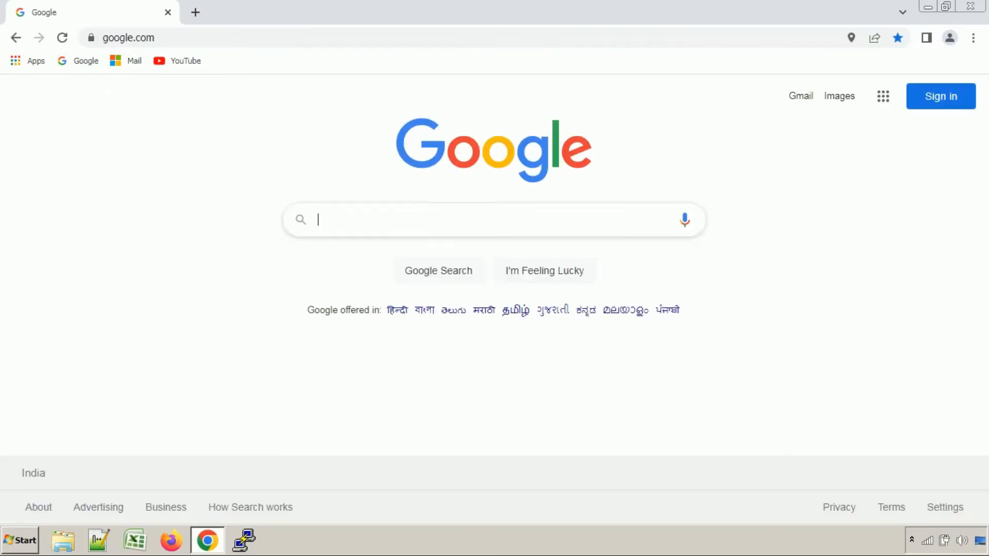
type("virtu")
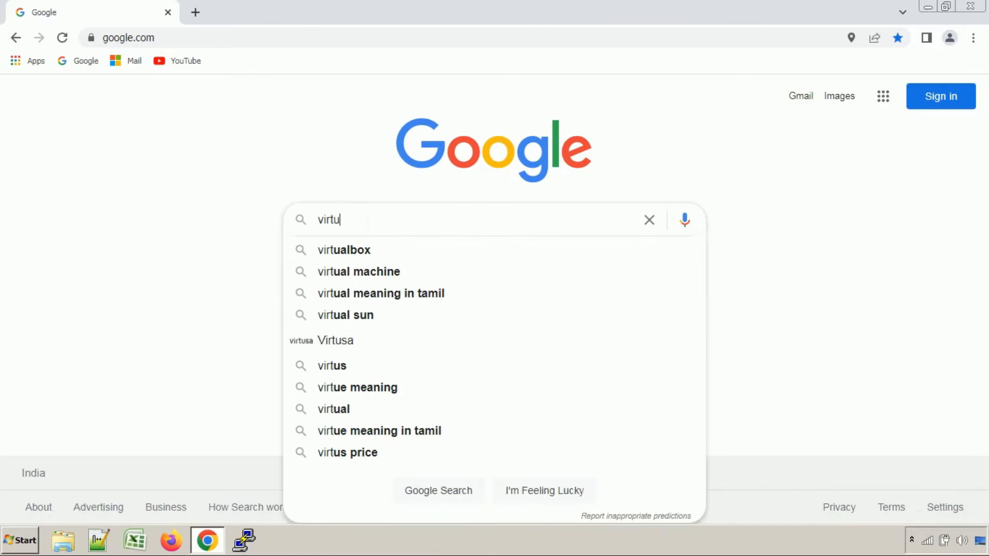
type("albox")
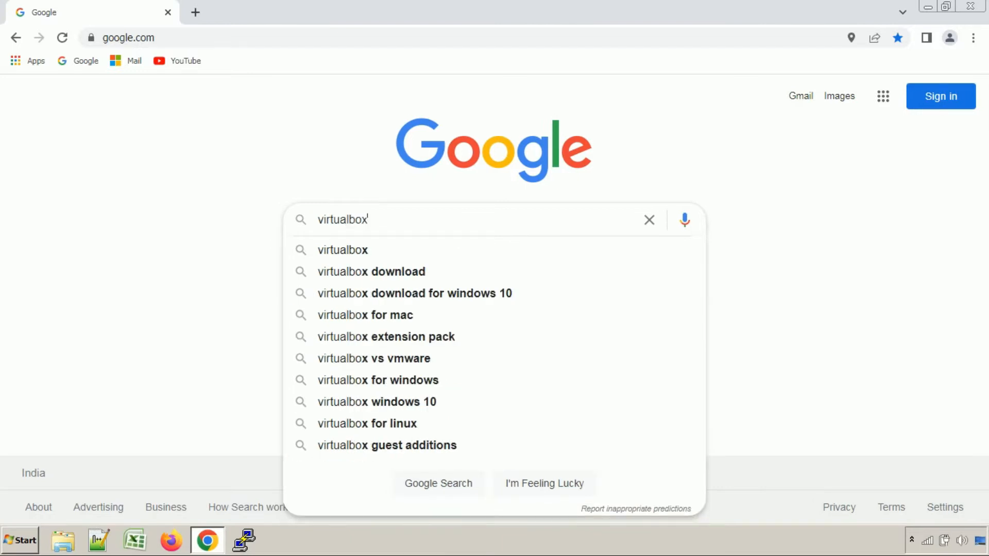
key("Return")
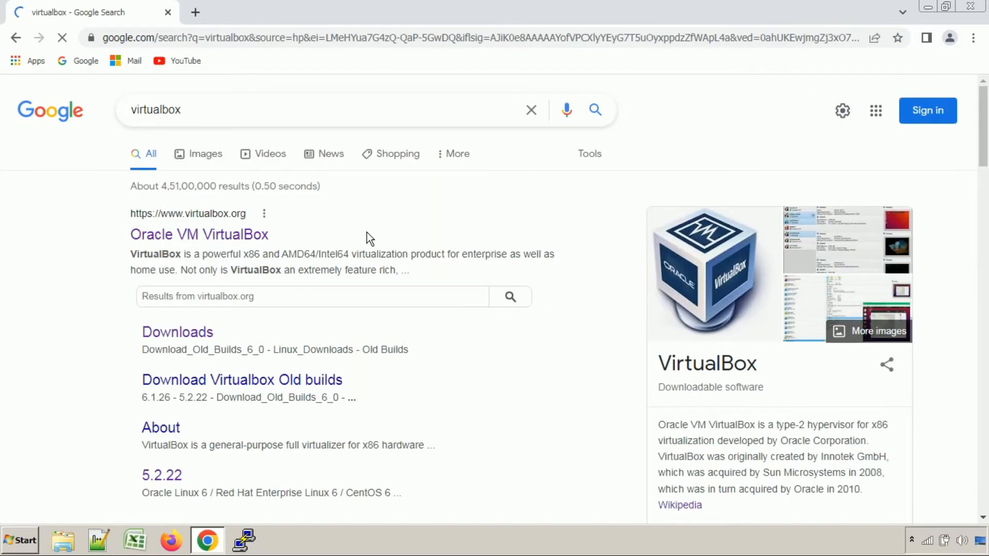
left_click(236, 234)
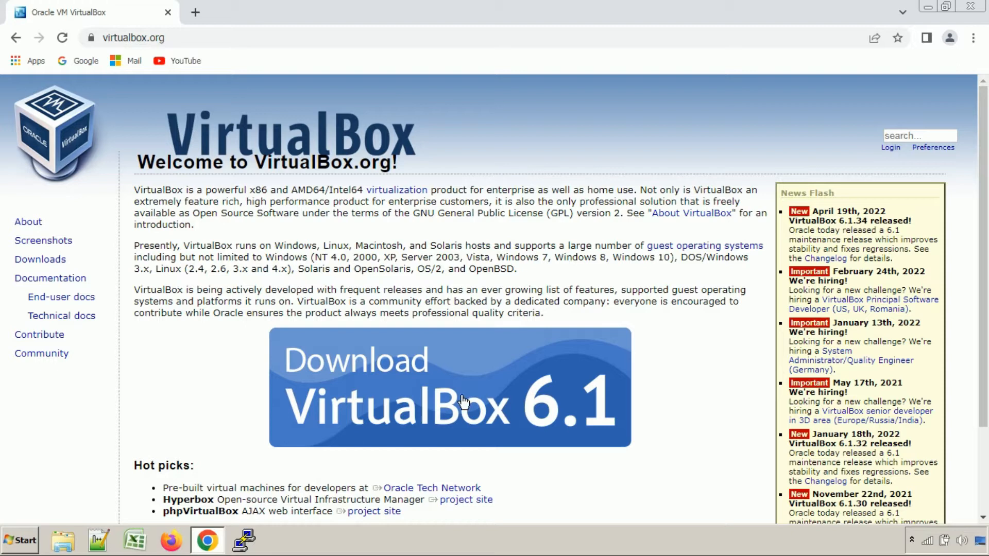
left_click(498, 420)
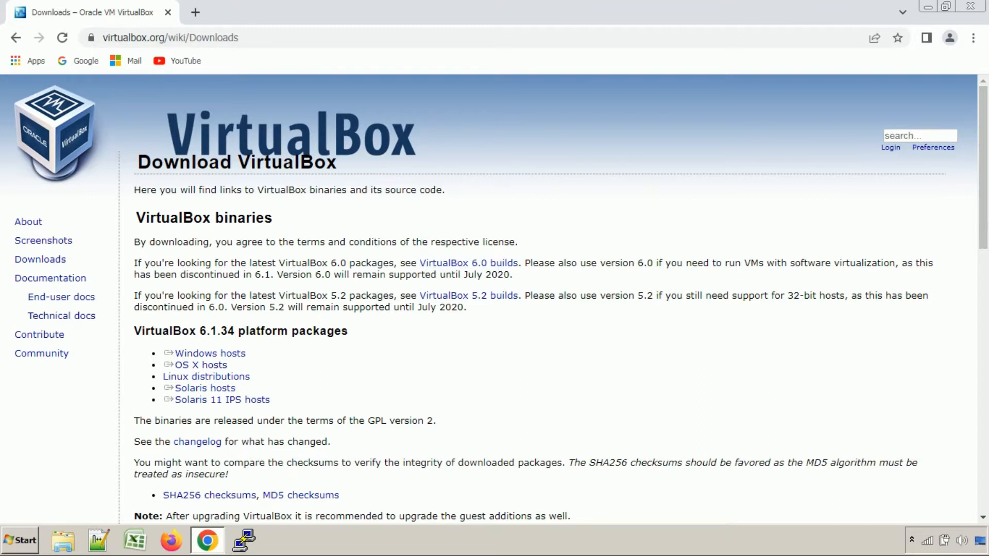
Step: Look at the old builds pages for VirtualBox 6.0 and 5.2, returning to the main download page
left_click(489, 263)
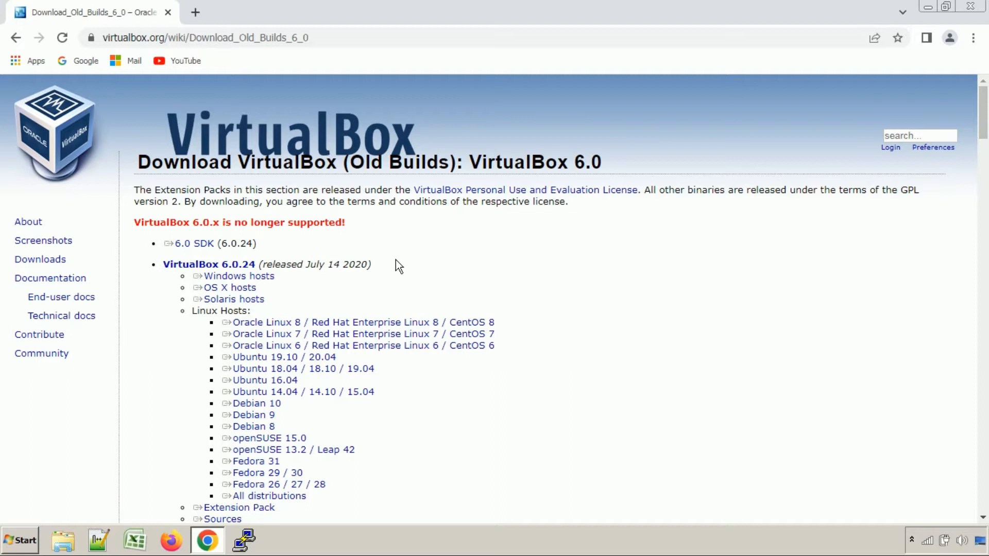
left_click(16, 38)
left_click(506, 302)
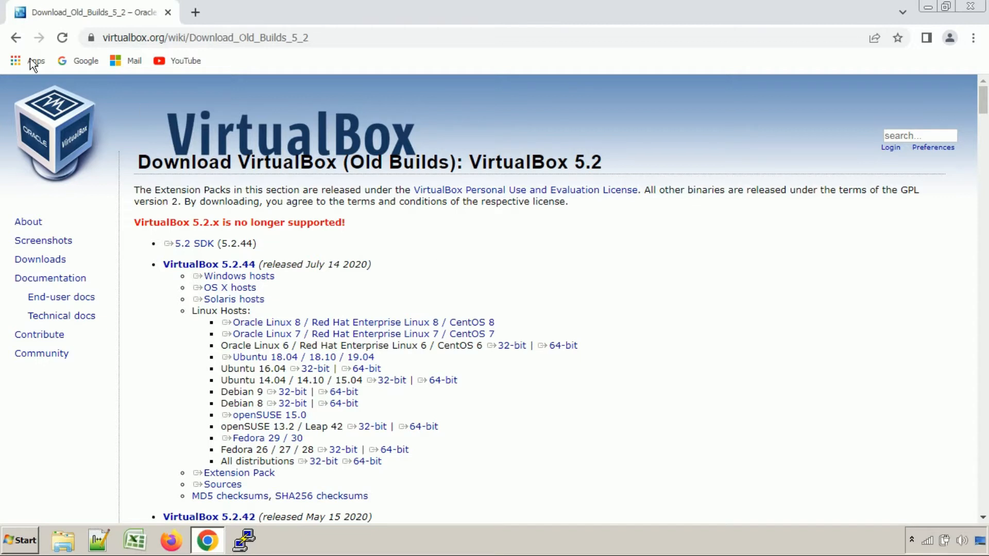
left_click(16, 39)
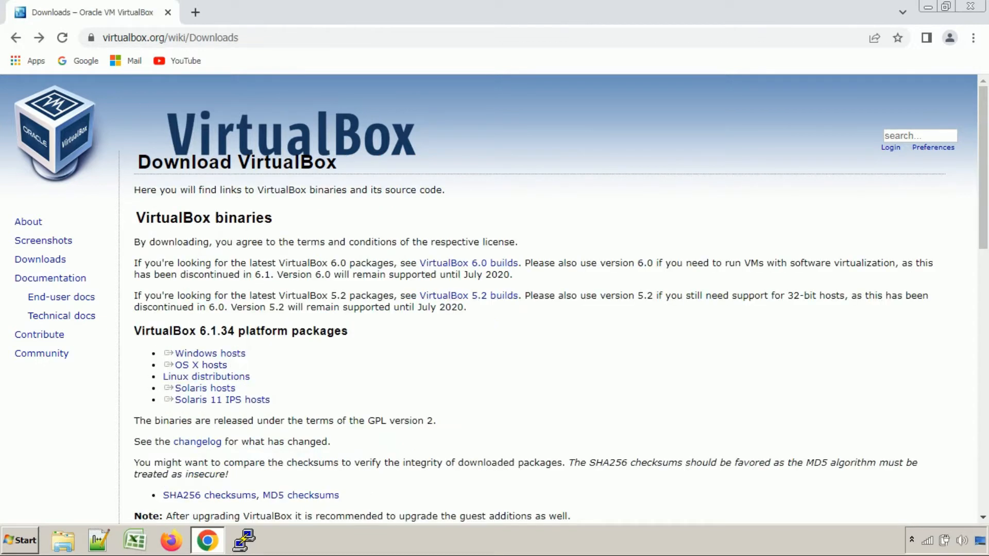
Step: Download the VirtualBox 6.1.34 platform package for Windows hosts
left_click_drag(163, 389, 236, 391)
left_click(407, 367)
triple_click(246, 355)
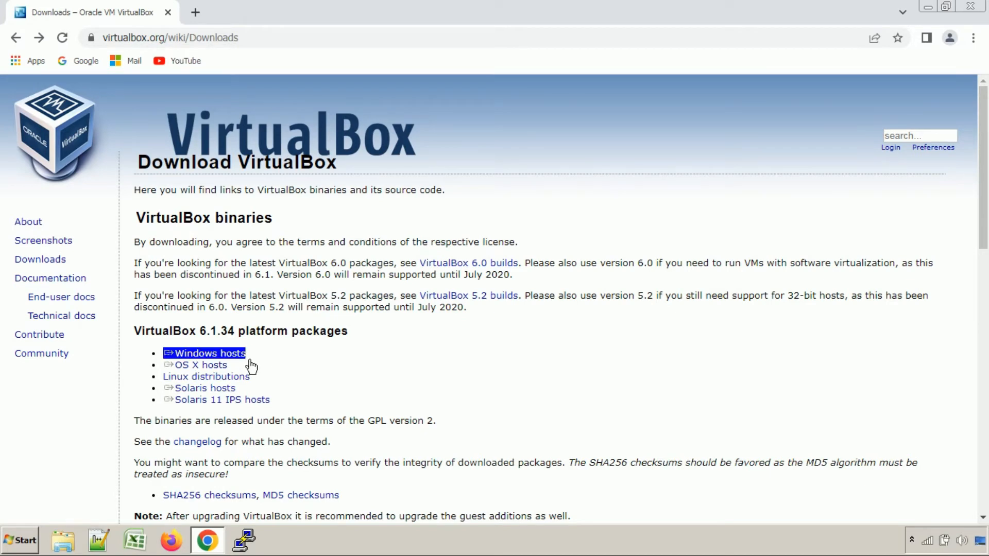
left_click(258, 516)
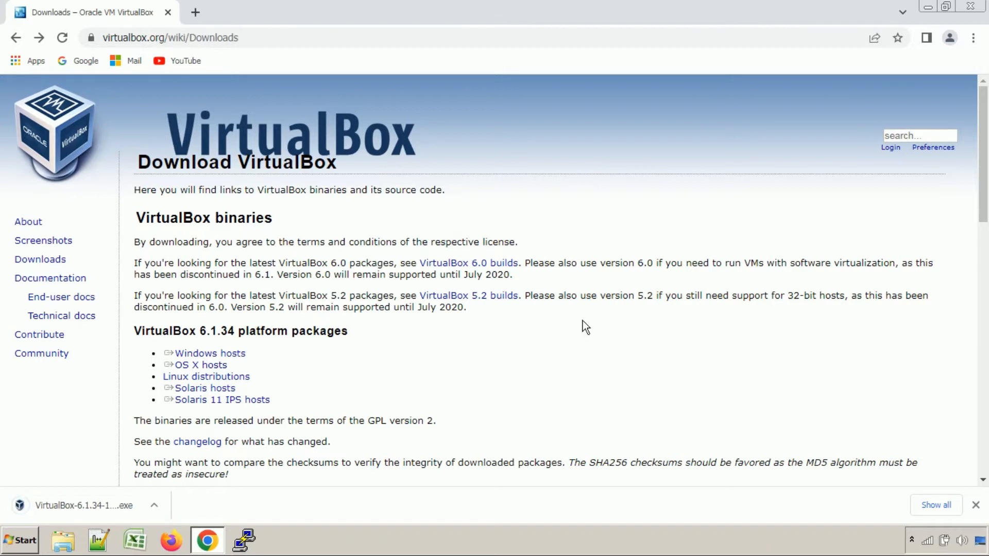
Step: Run the downloaded VirtualBox 6.1.34 installer and accept the default features, location, shortcuts and file associations
left_click(93, 513)
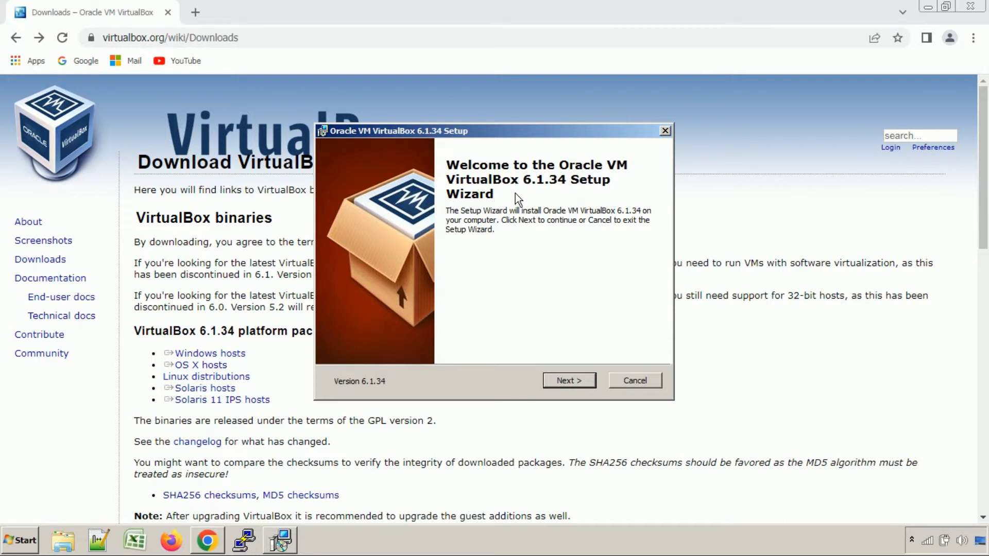
left_click(568, 381)
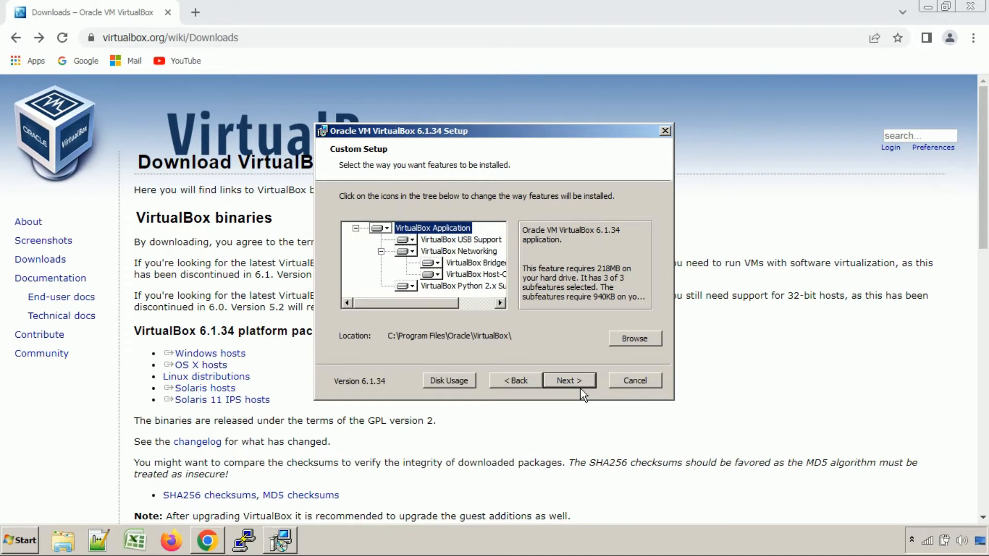
left_click(569, 381)
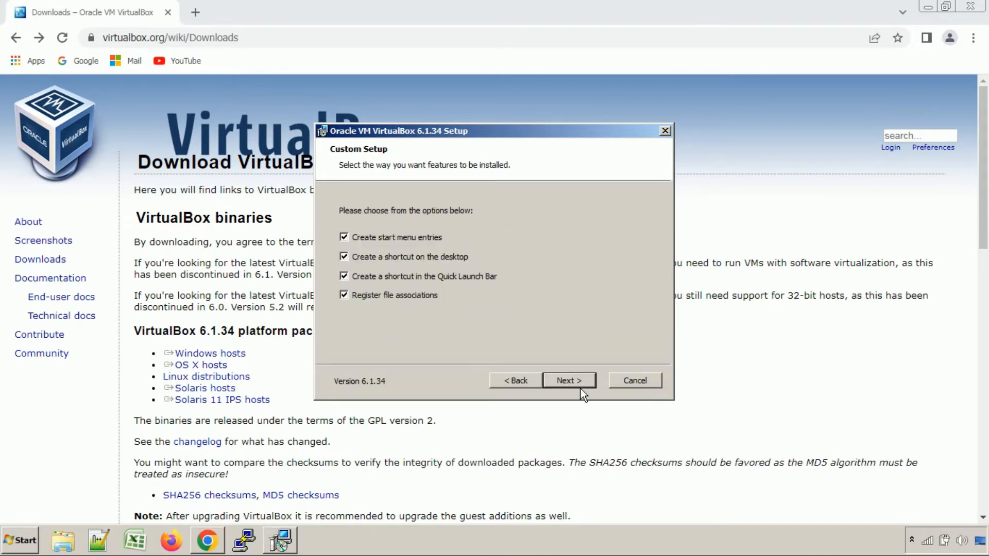
left_click(579, 386)
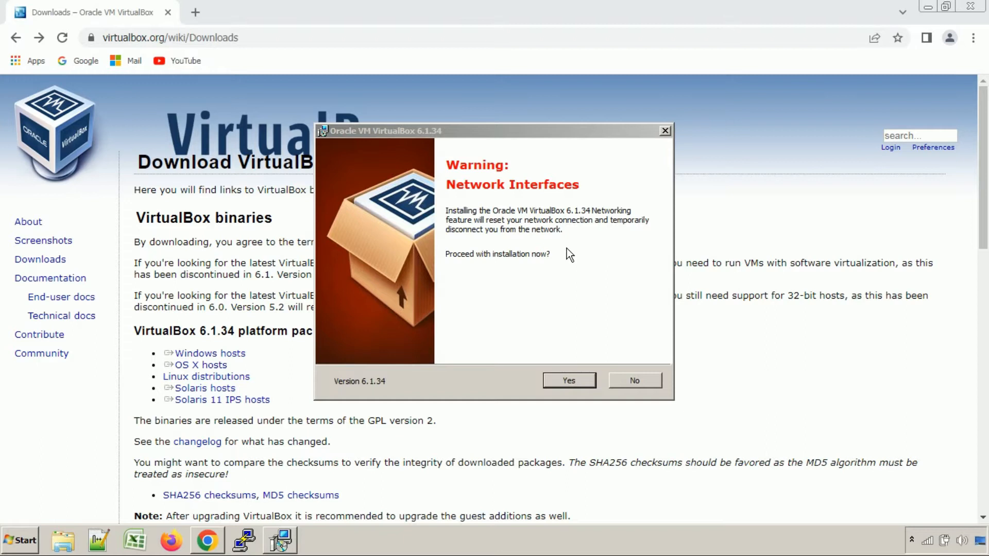
Step: Open the Windows network adapter list from the Network and Sharing Center to examine the existing connections
key("super+r")
key("Return")
left_click(301, 312)
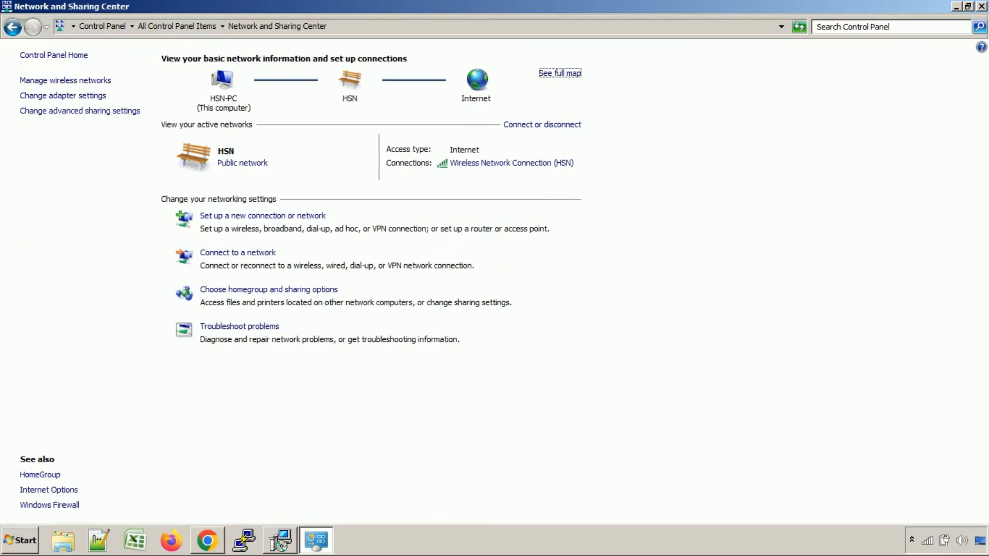
left_click(64, 97)
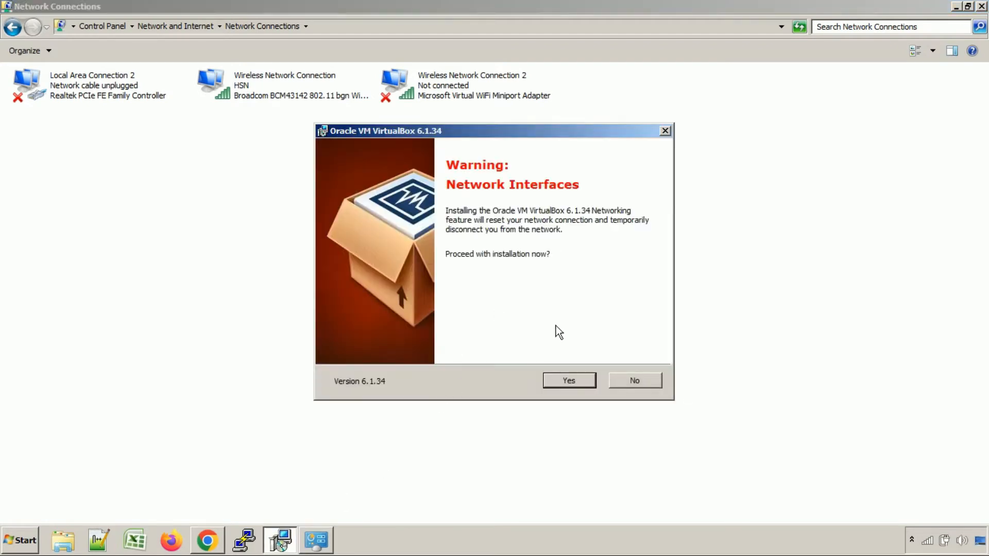
Step: Accept the network interfaces warning, install VirtualBox, and finish setup with the option to start it after installation
left_click(575, 386)
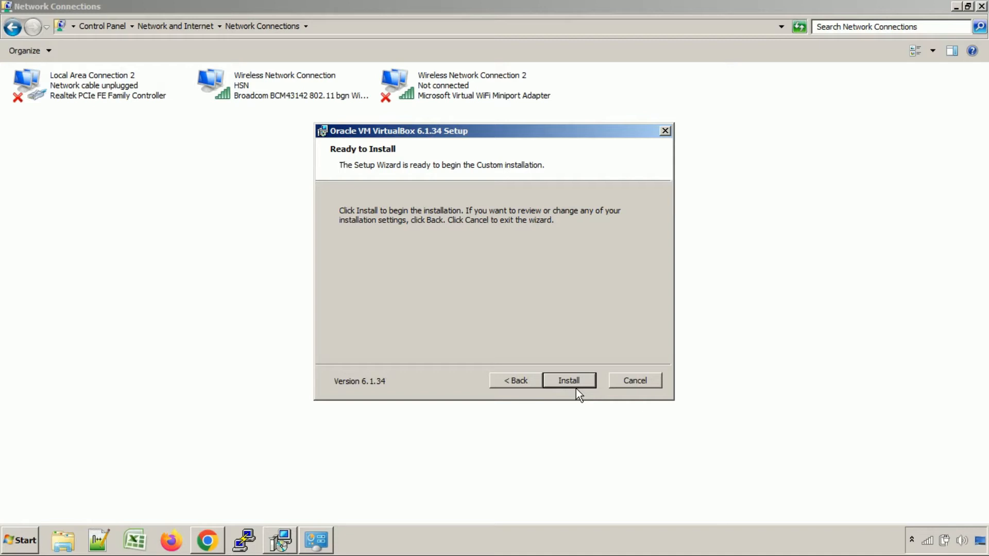
left_click(576, 387)
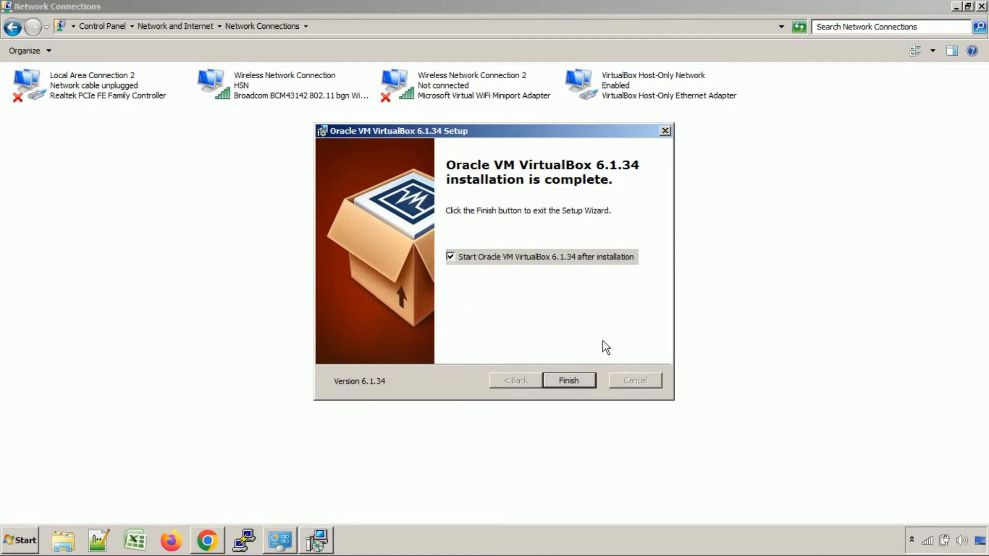
left_click(591, 387)
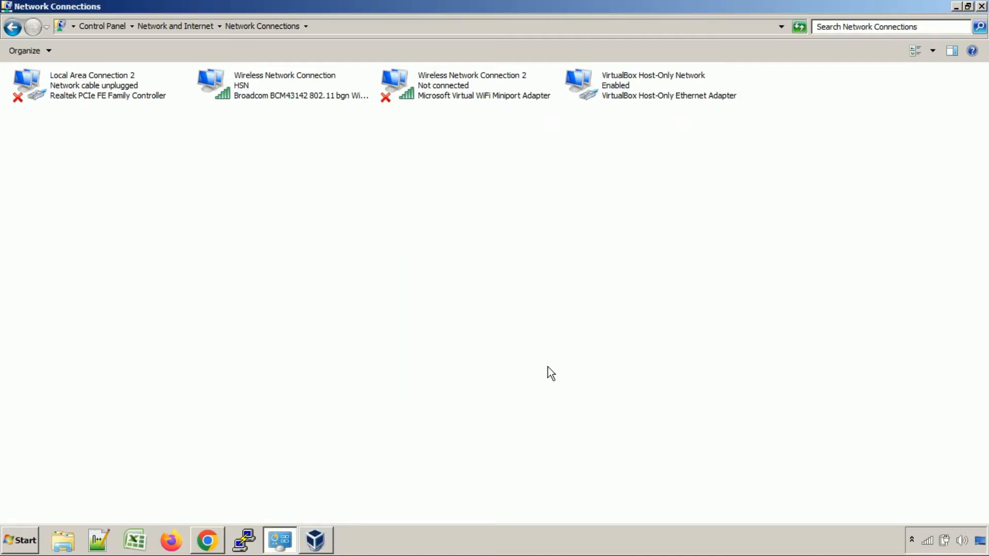
left_click(320, 548)
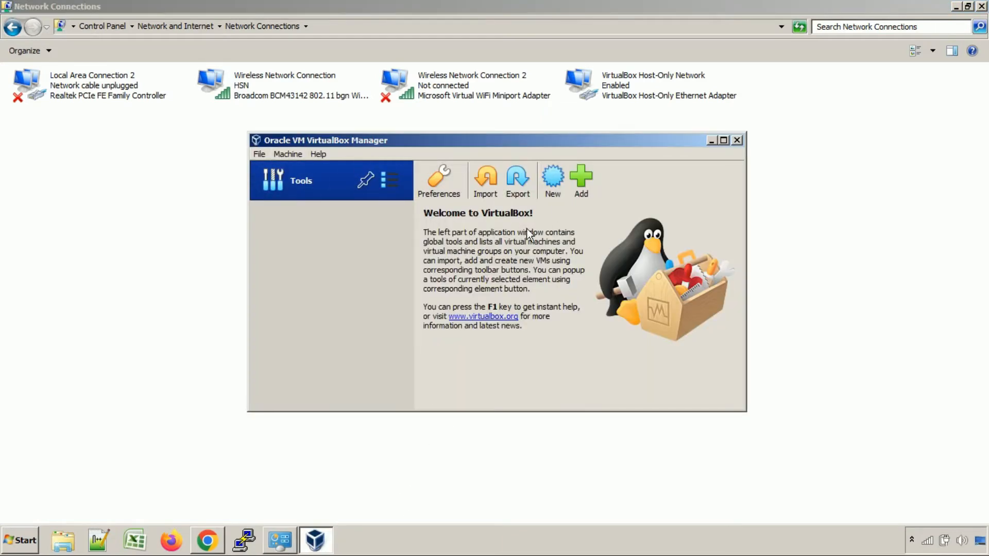
Step: Examine the connection details of the VirtualBox Host-Only Network adapter, including its IPv4 address and subnet mask
double_click(630, 97)
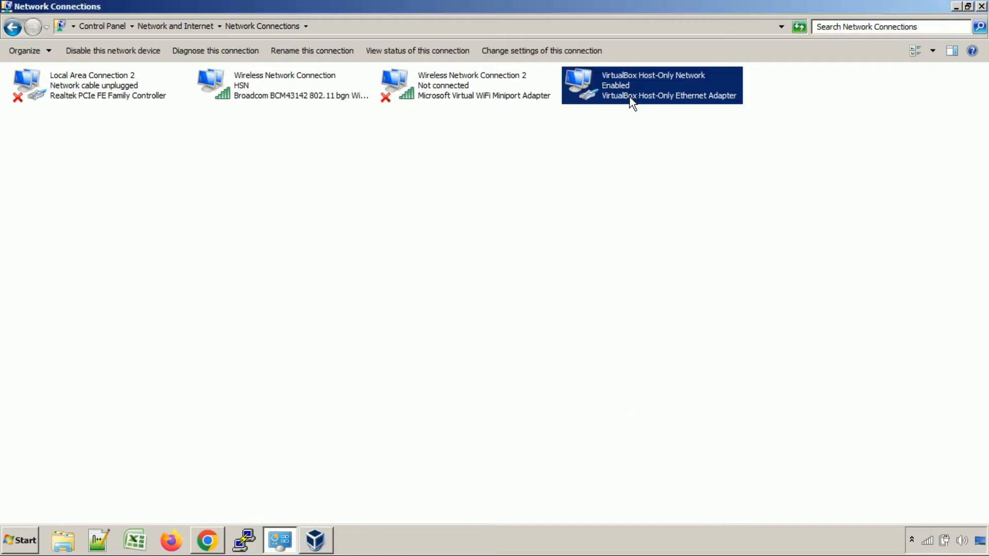
left_click(425, 268)
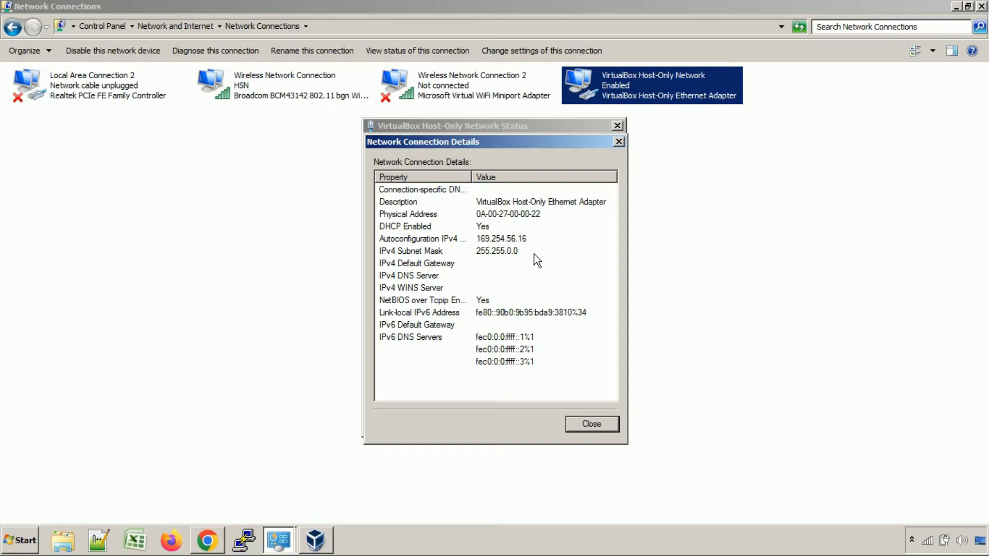
left_click(588, 423)
left_click(595, 429)
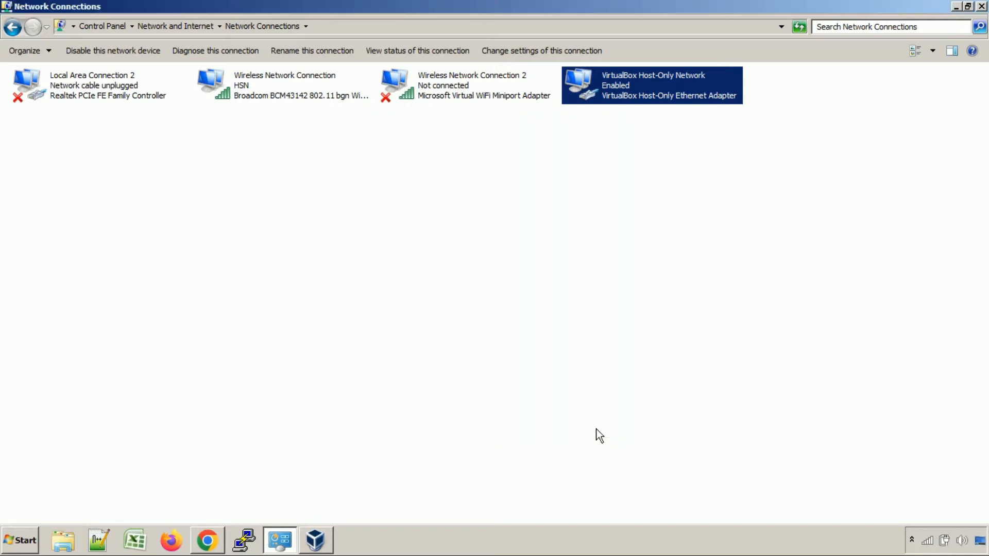
Step: In a maximized VirtualBox Manager, start a new virtual machine named Rhel8 with type Linux and version Red Hat (64-bit)
left_click(318, 550)
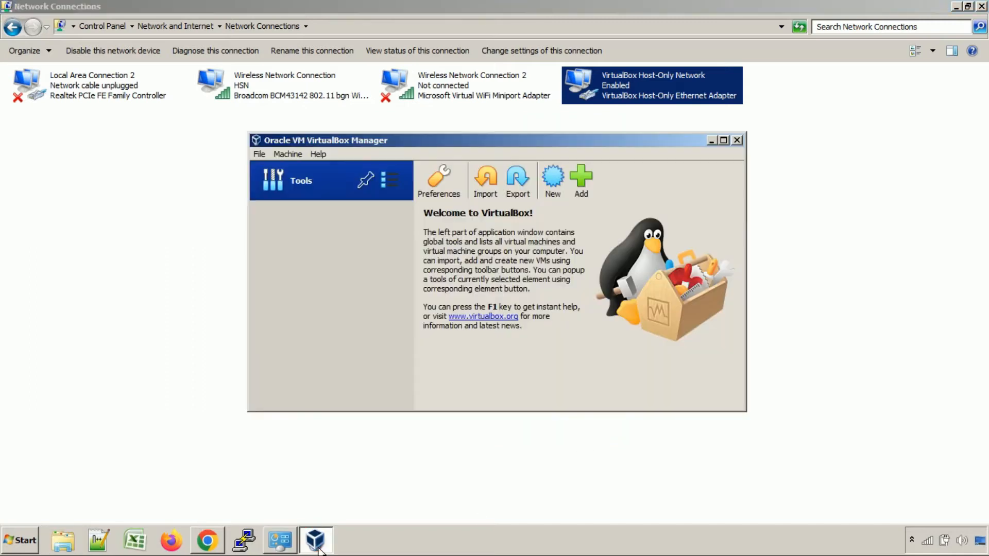
left_click(726, 143)
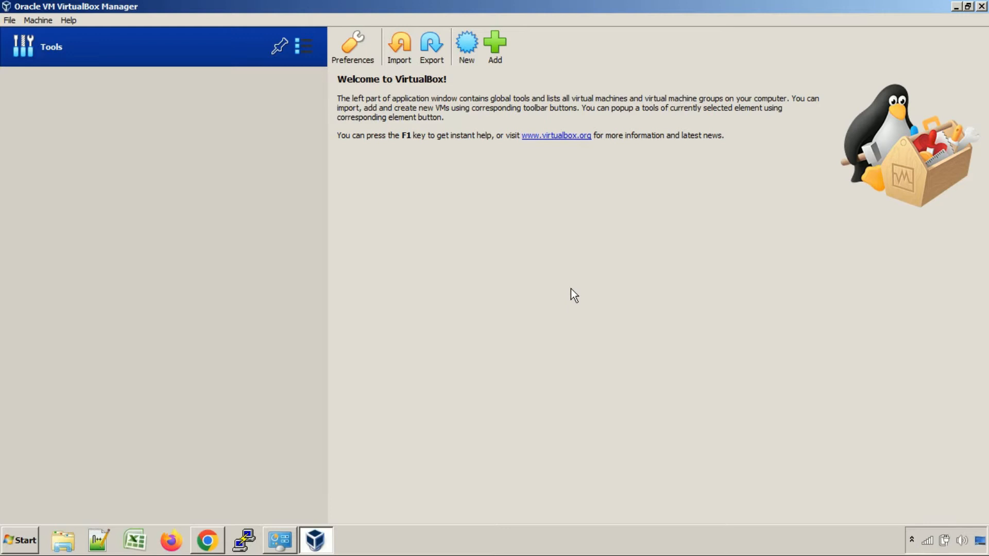
left_click(474, 56)
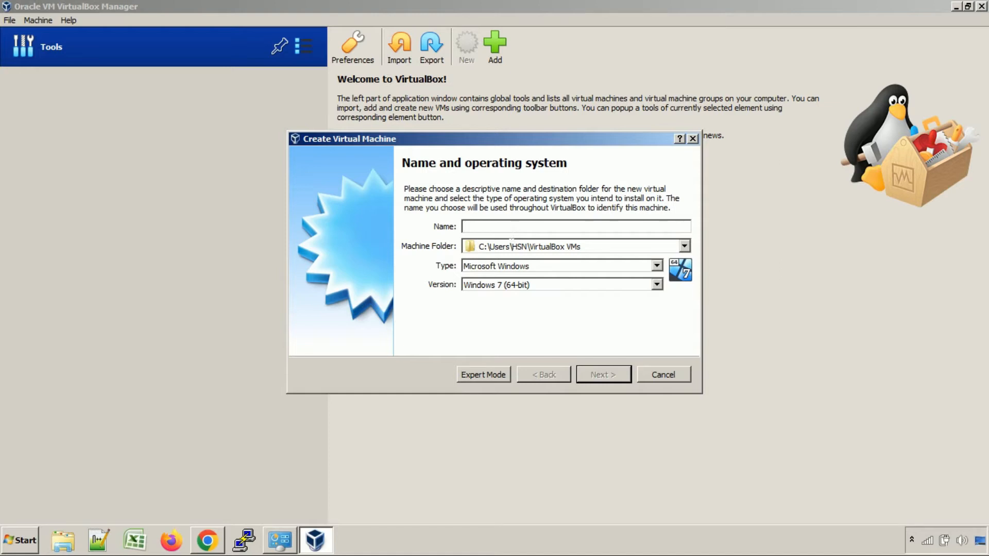
type("Rhel8")
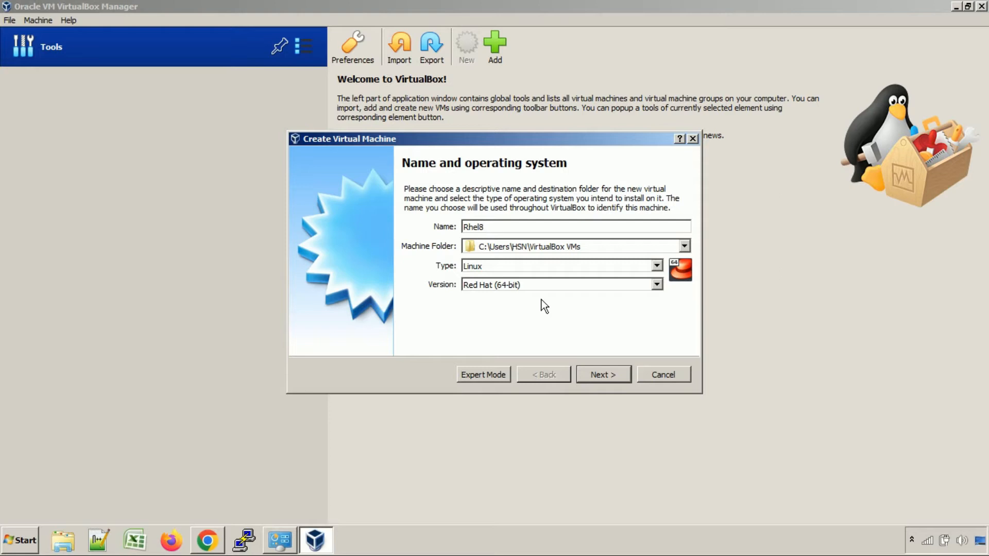
left_click(609, 379)
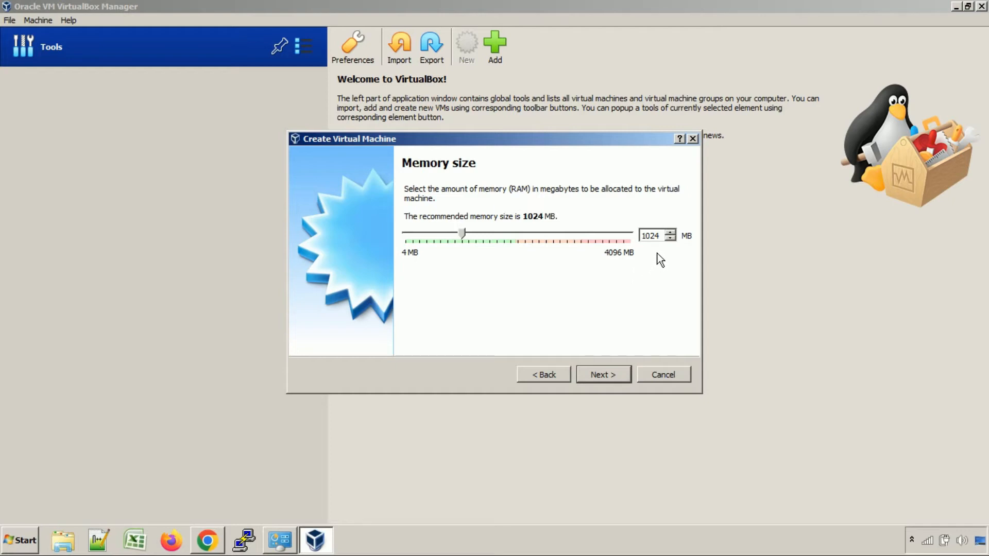
Step: Set the virtual machine's memory size to 2048 MB
double_click(659, 236)
type("2048")
left_click(616, 384)
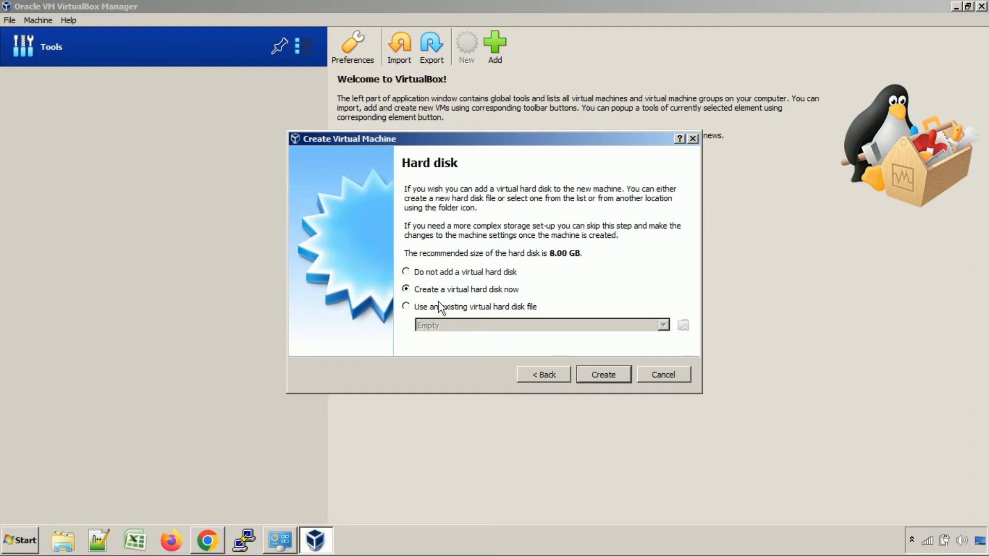
Step: Choose to create a new virtual hard disk of type VDI (VirtualBox Disk Image) with dynamically allocated storage
left_click(608, 381)
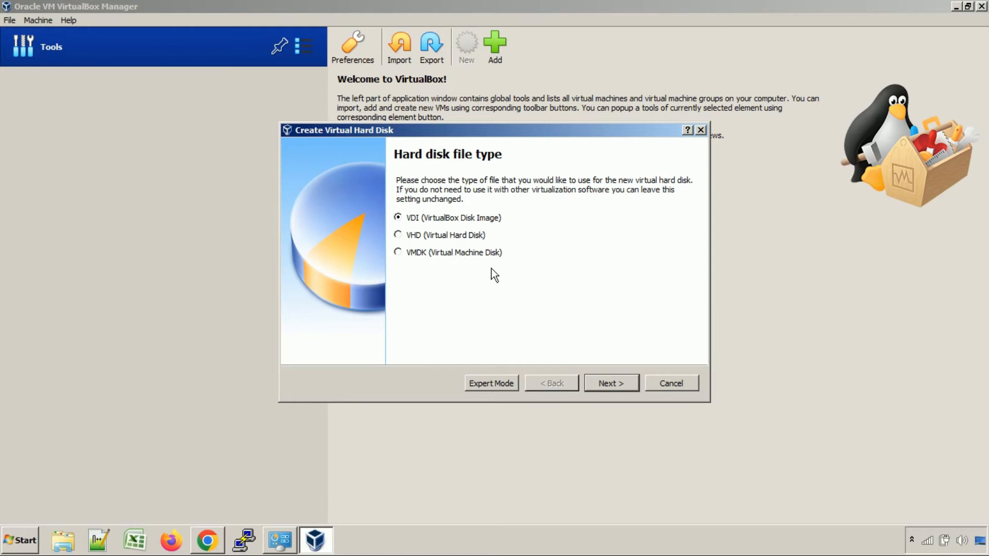
left_click(623, 384)
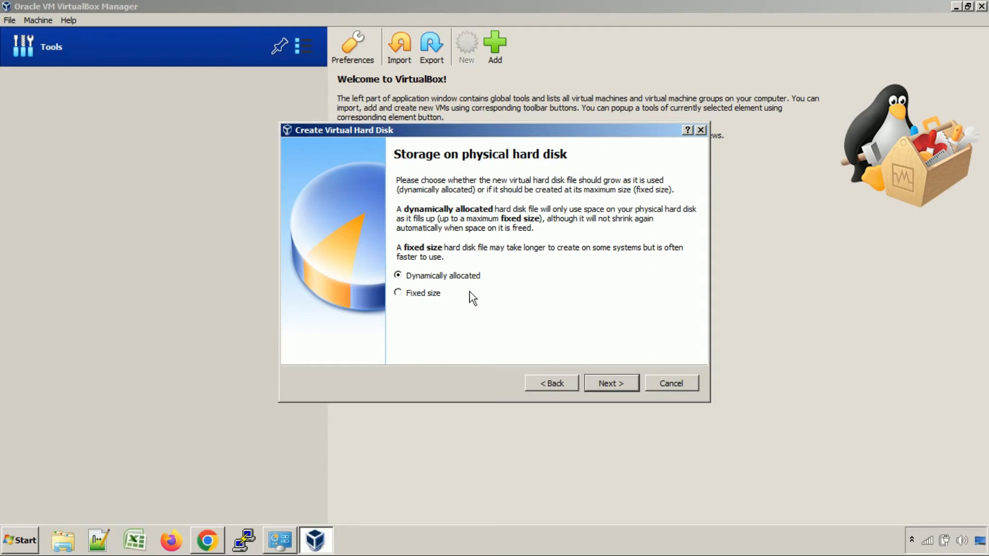
left_click(622, 390)
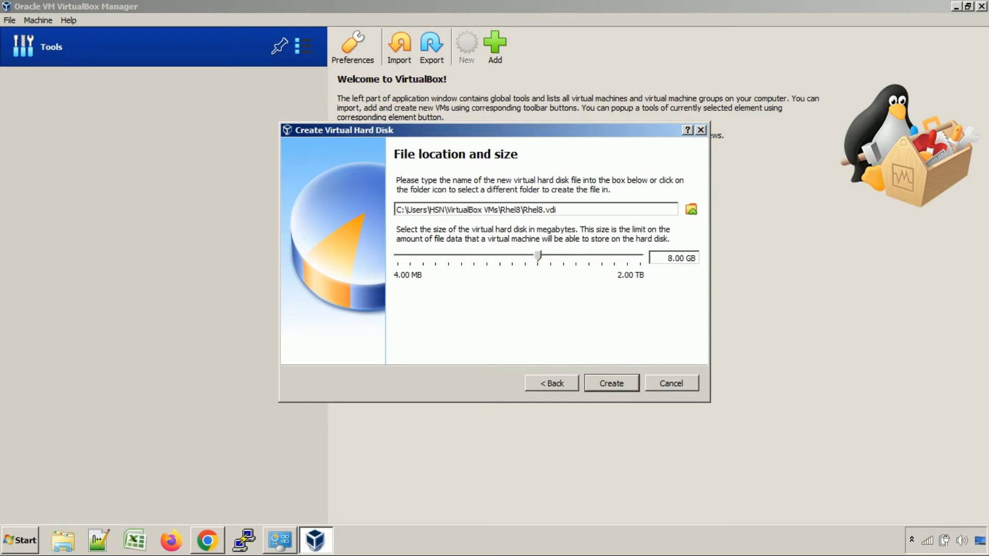
Step: Set the virtual hard disk size to 20 GB and create the disk in the default location
double_click(670, 258)
left_click_drag(671, 258, 696, 258)
type("20")
left_click(629, 390)
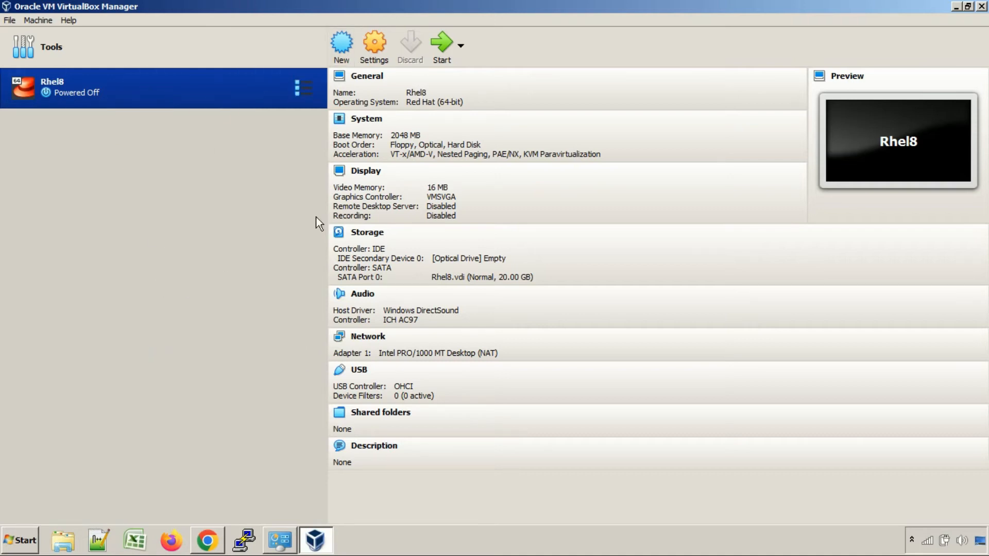
Step: Assign 2 processors to the Rhel8 virtual machine and check its acceleration and display settings
left_click(378, 61)
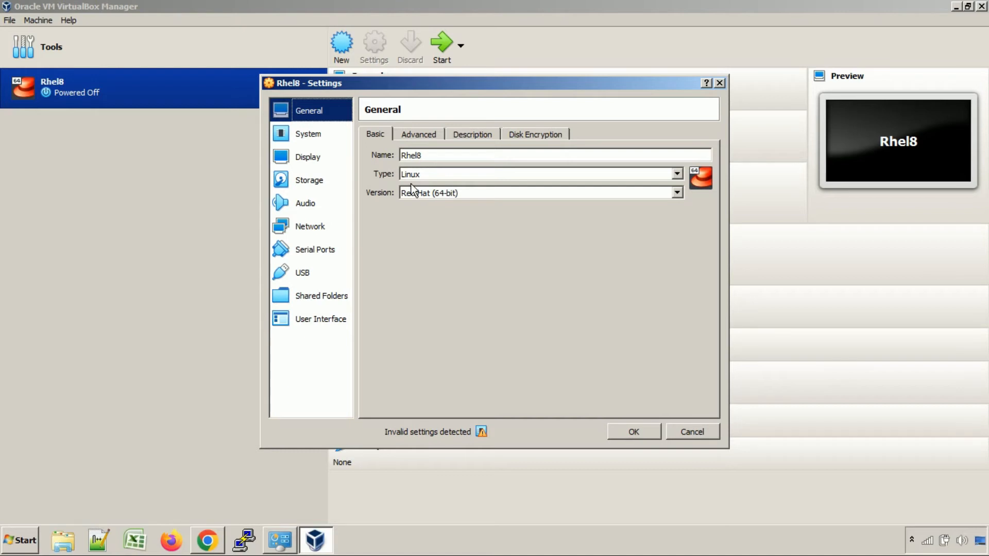
left_click(312, 135)
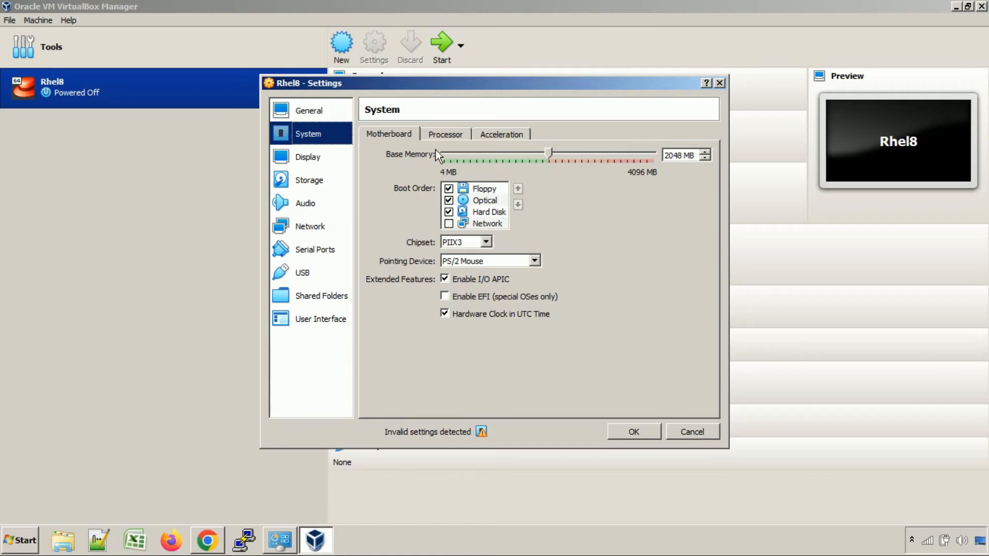
left_click(461, 139)
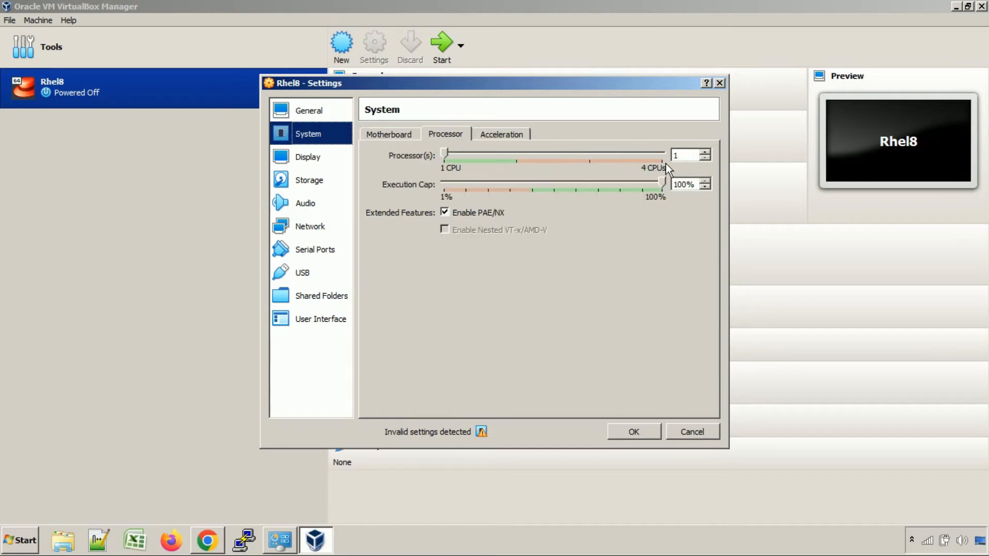
left_click(705, 153)
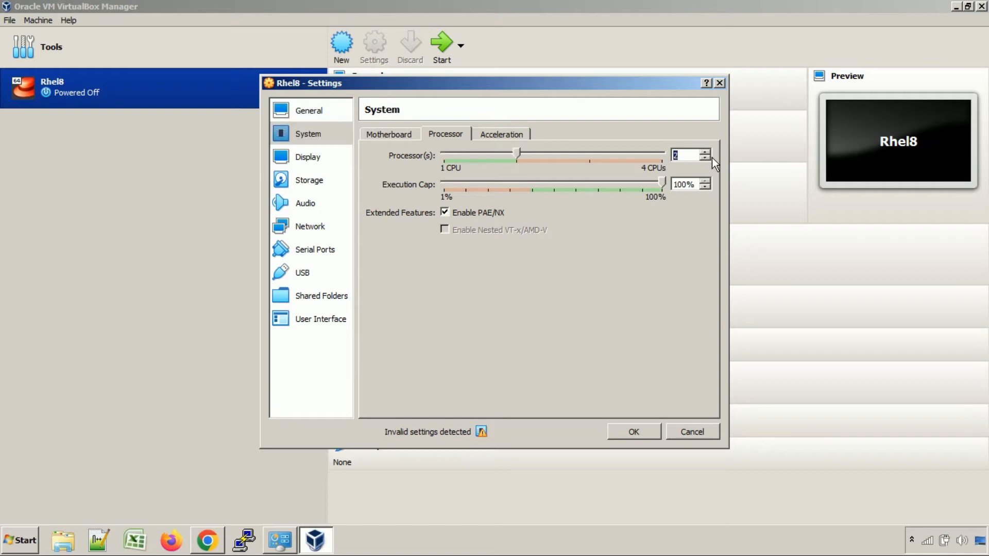
left_click(507, 133)
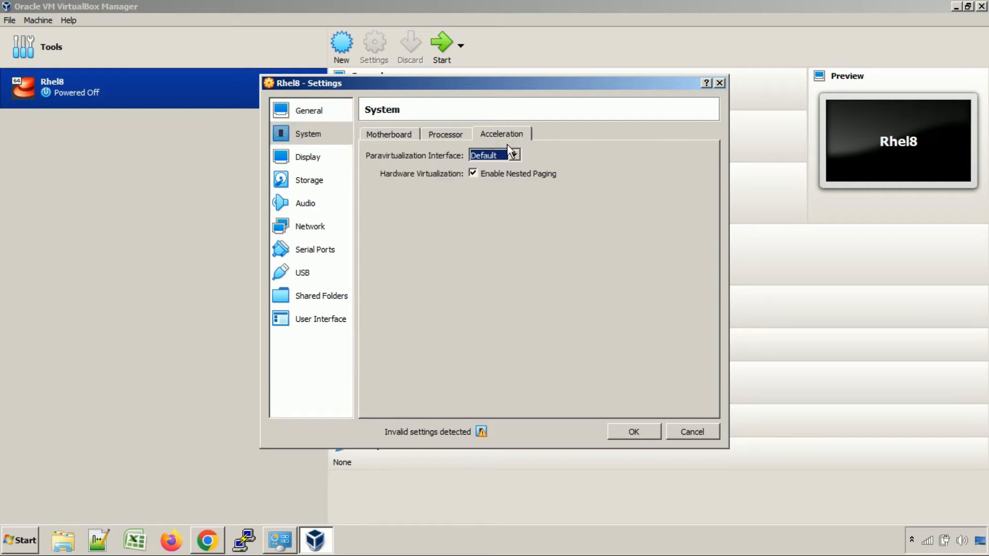
left_click(317, 163)
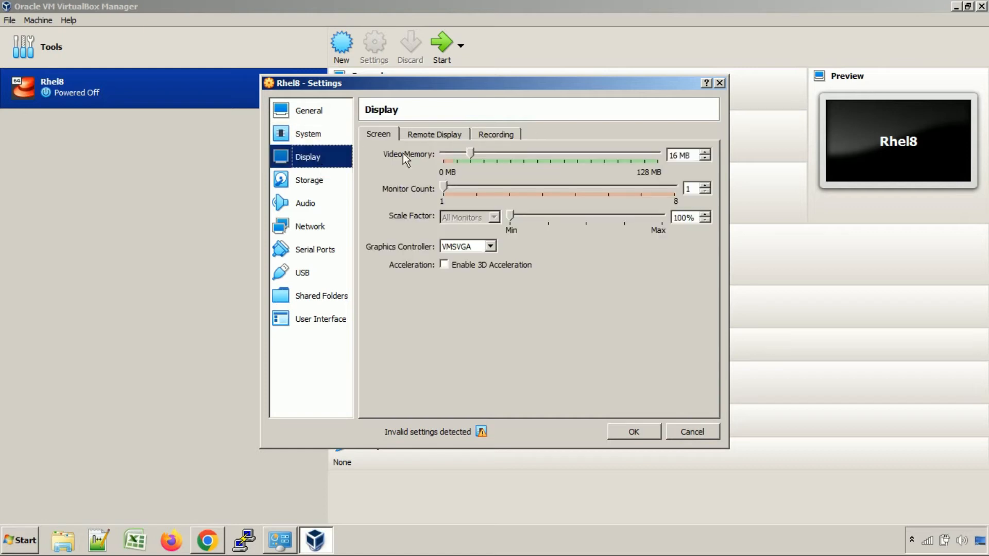
Step: Attach rhel-8.6-x86_64-dvd.iso from E:\ISO to Rhel8's empty IDE optical drive, check the network adapter, and save the machine settings
left_click(308, 188)
left_click(433, 267)
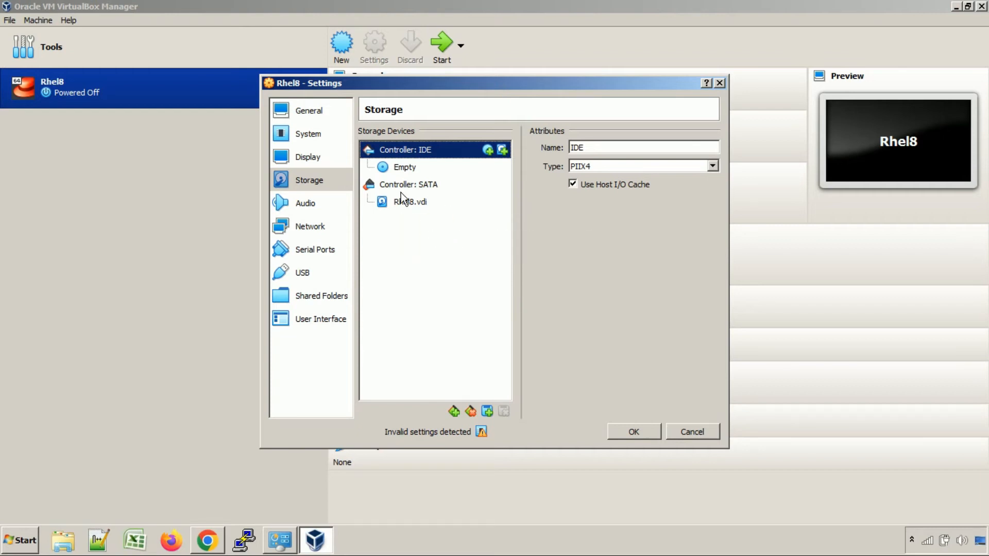
left_click(409, 170)
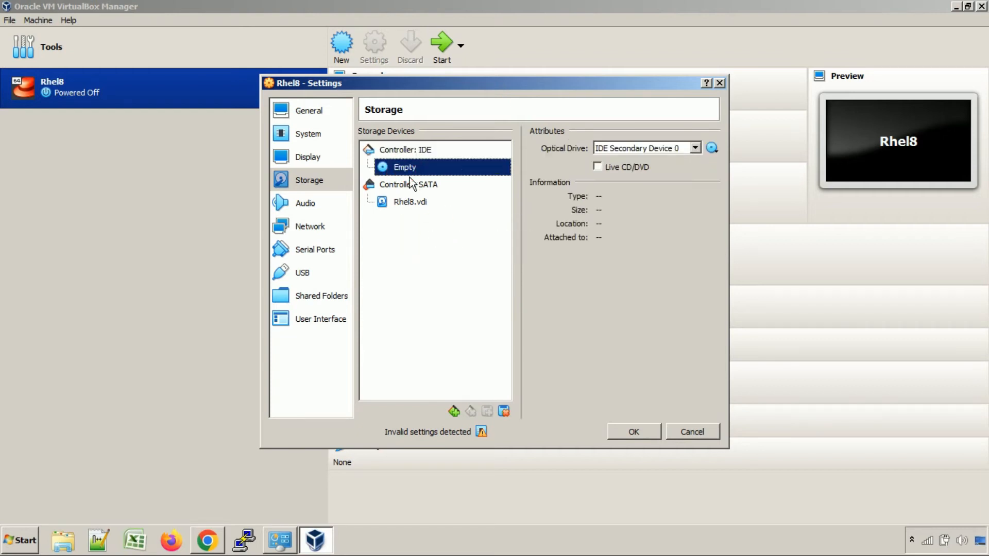
left_click(712, 149)
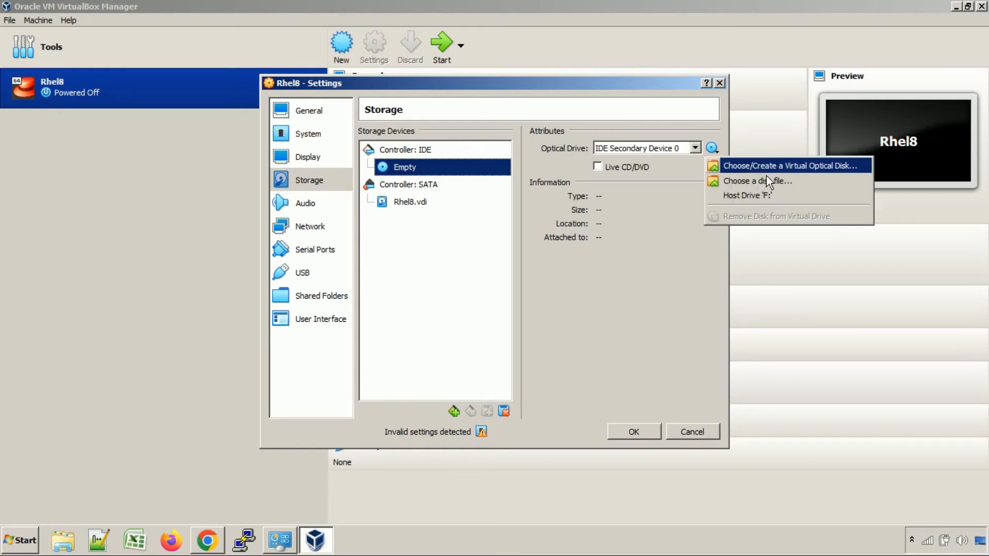
key("Return")
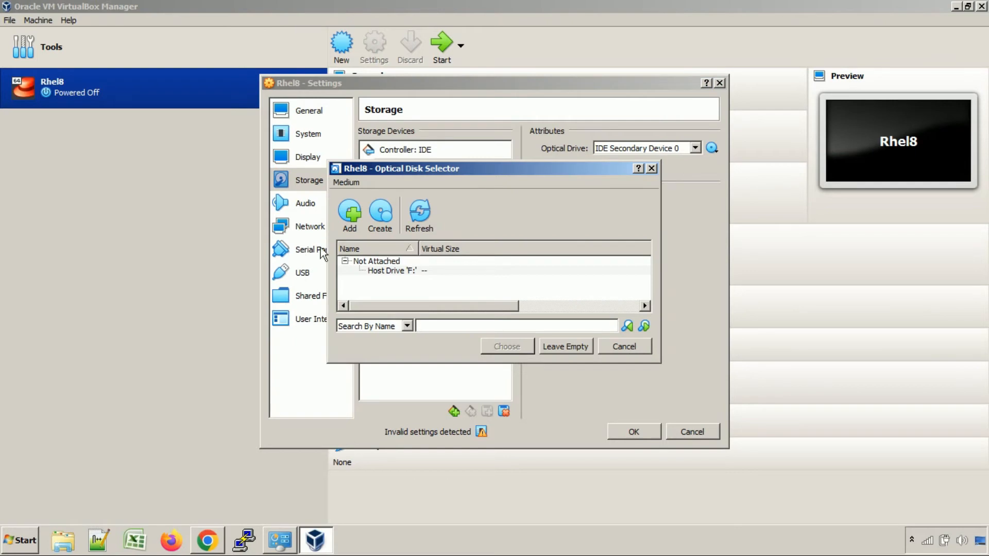
left_click(358, 224)
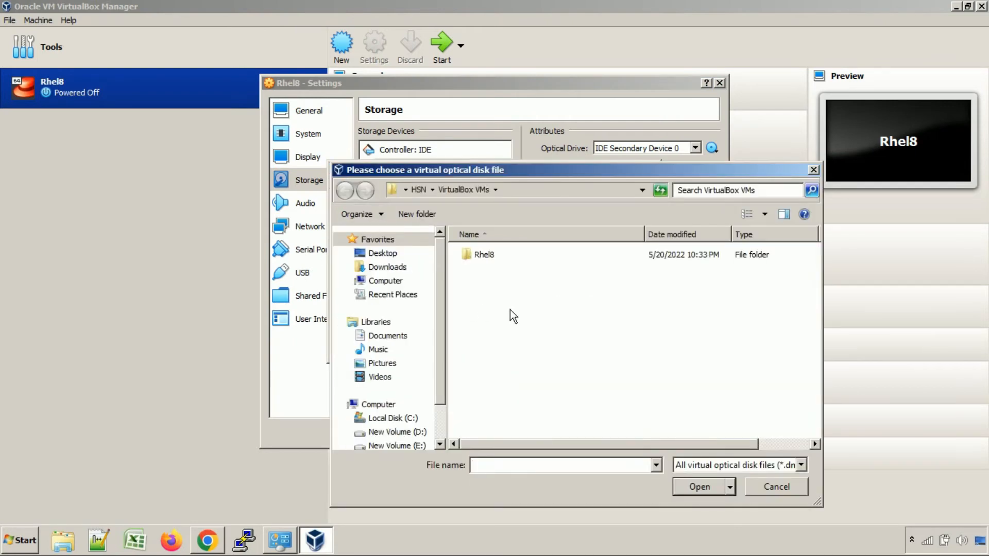
left_click(406, 452)
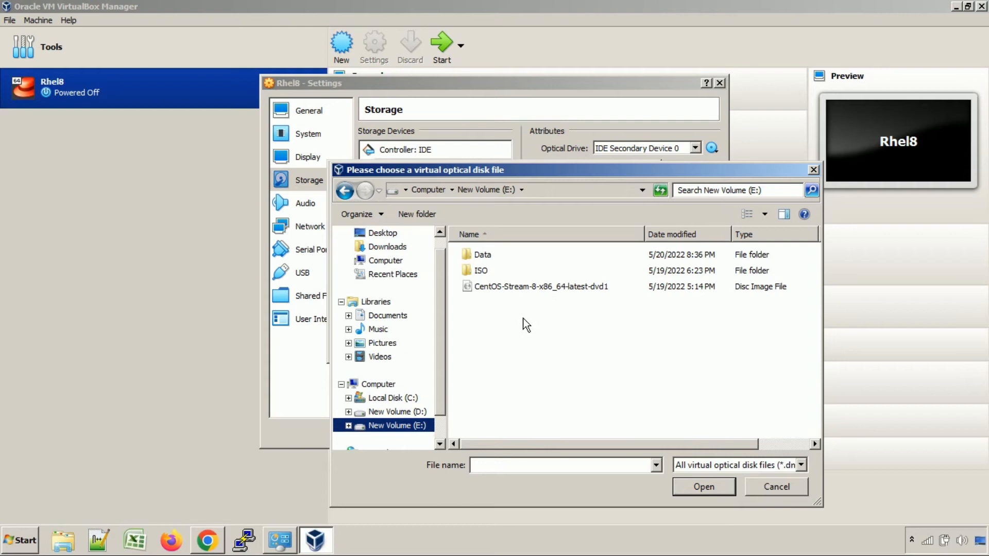
double_click(484, 271)
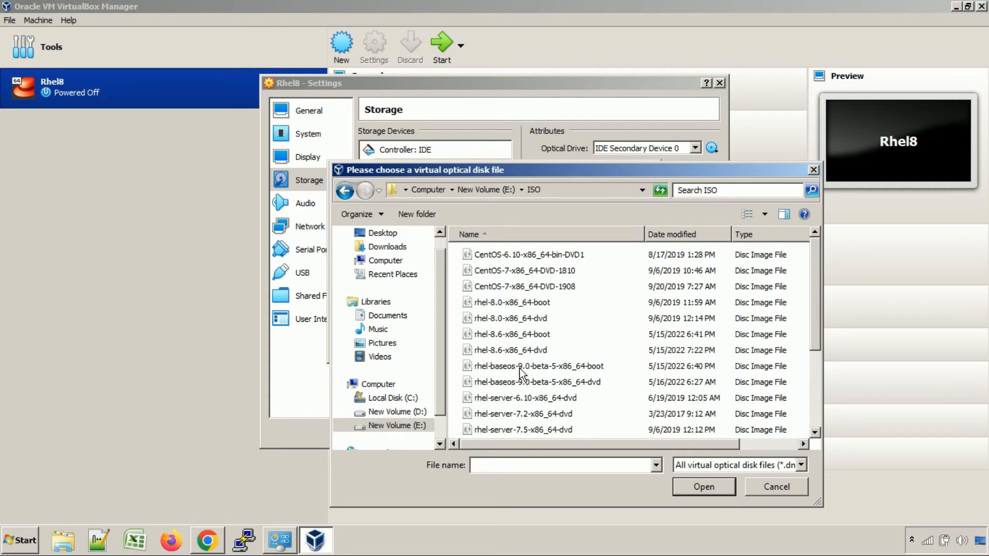
double_click(508, 351)
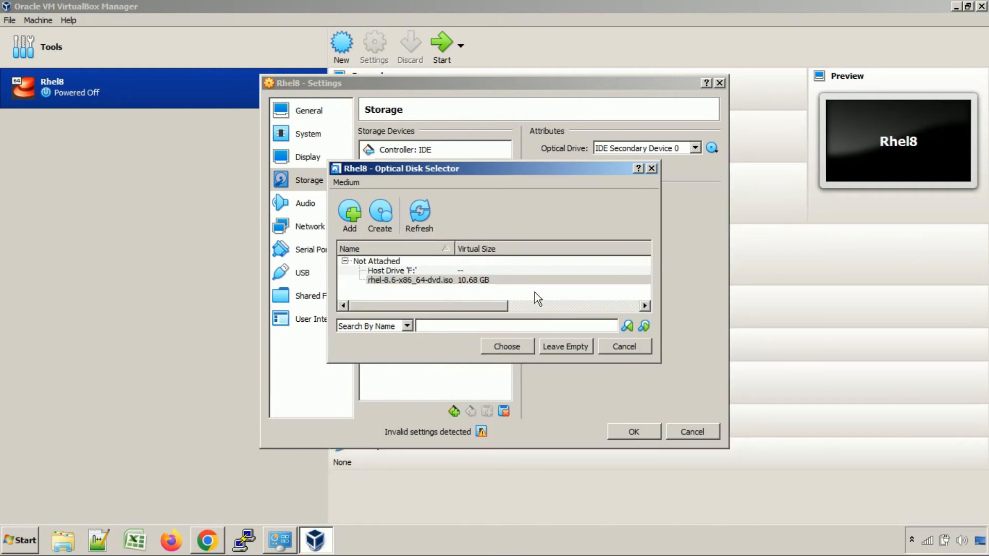
left_click(512, 358)
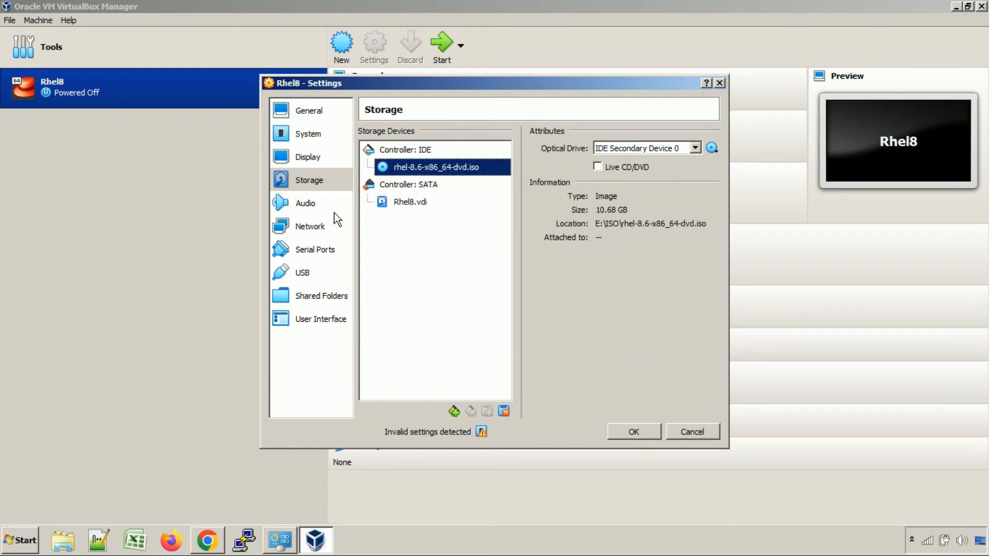
left_click(321, 235)
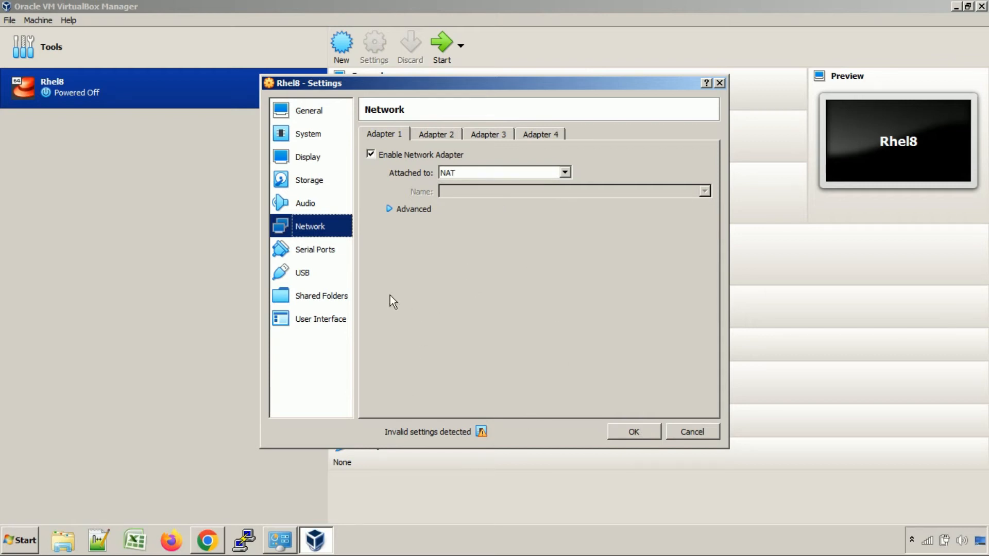
left_click(646, 435)
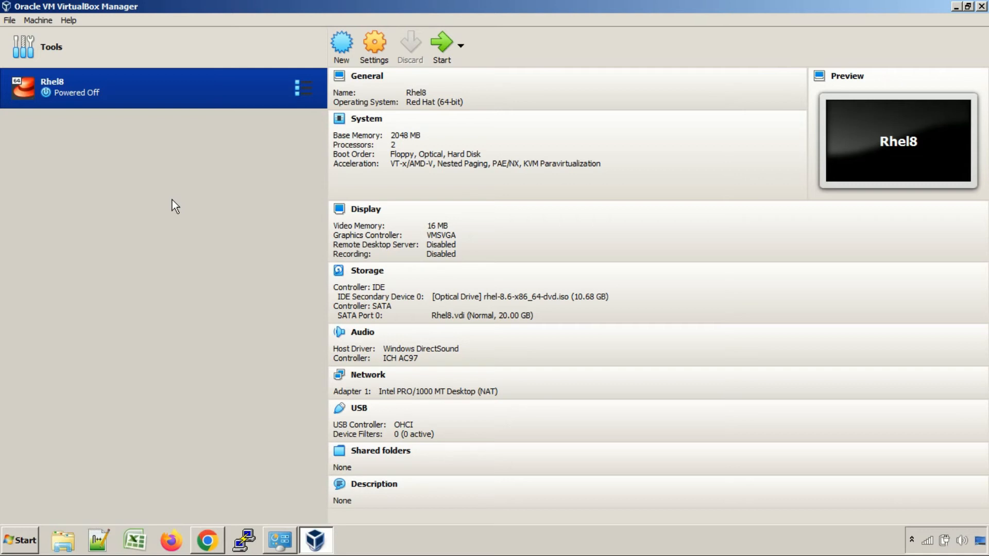
Step: Start a new virtual machine named Windows11 with type Microsoft Windows, version Windows 11 (64-bit), and 4096 MB of memory
left_click(351, 58)
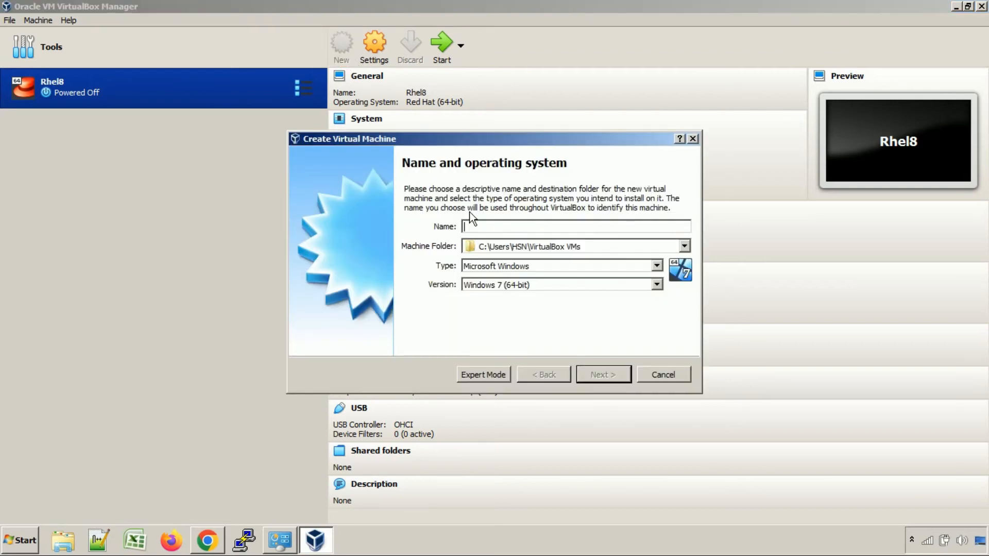
type("Windows11")
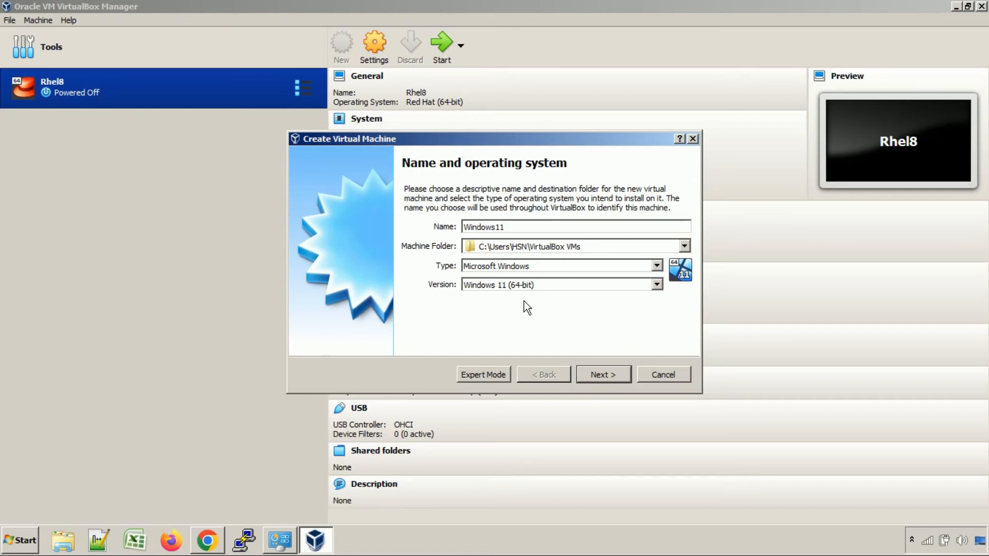
left_click(605, 380)
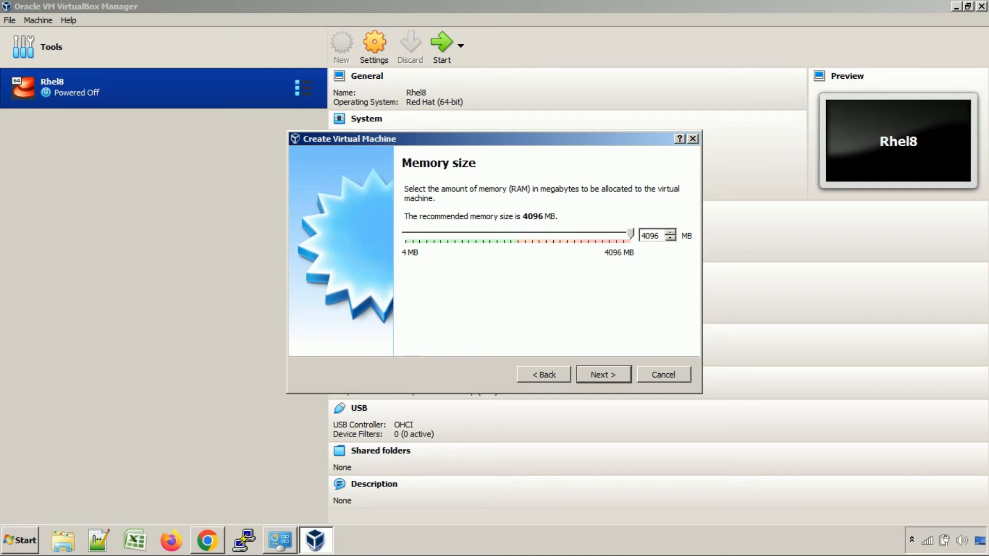
left_click(626, 382)
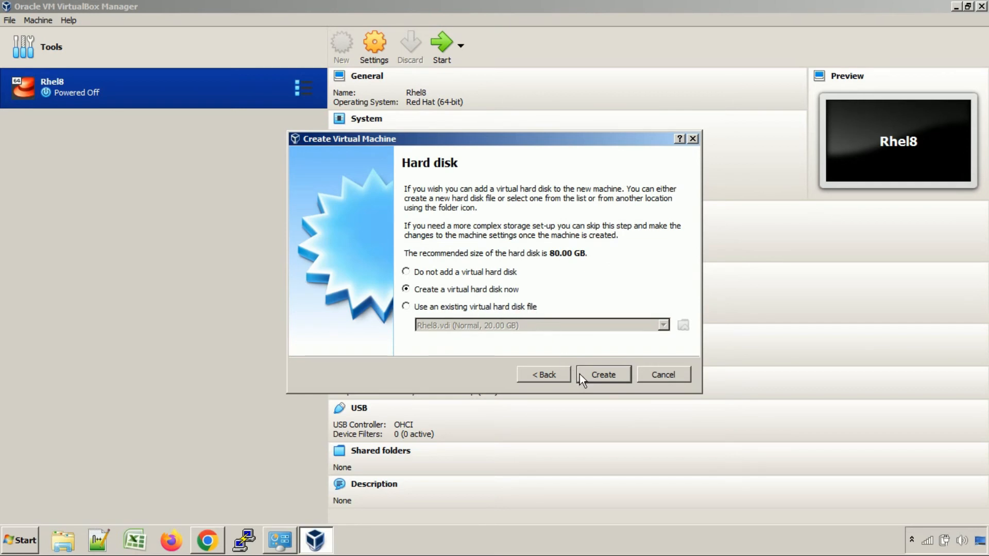
Step: Create a dynamically allocated 80 GB VDI hard disk in the default location for the Windows11 machine
left_click(608, 381)
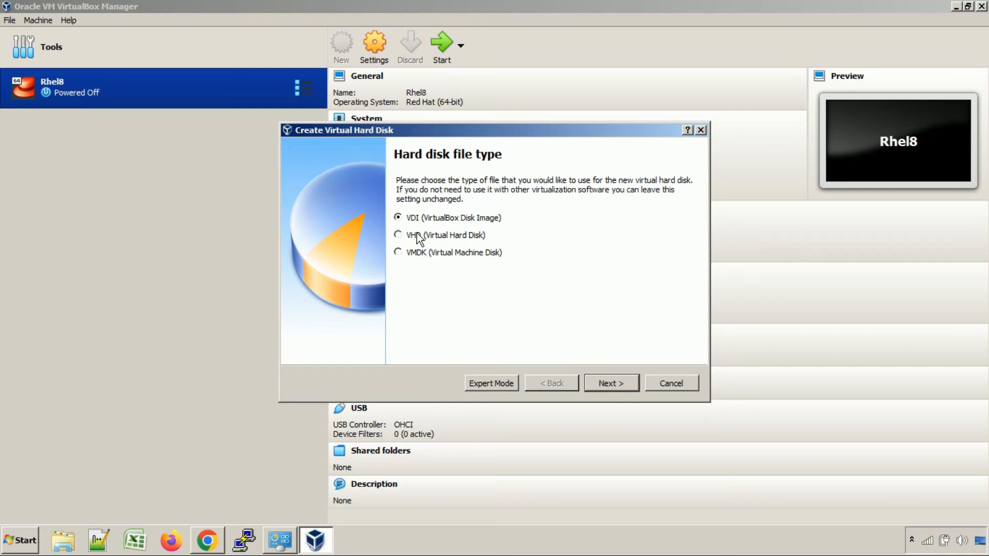
left_click(623, 391)
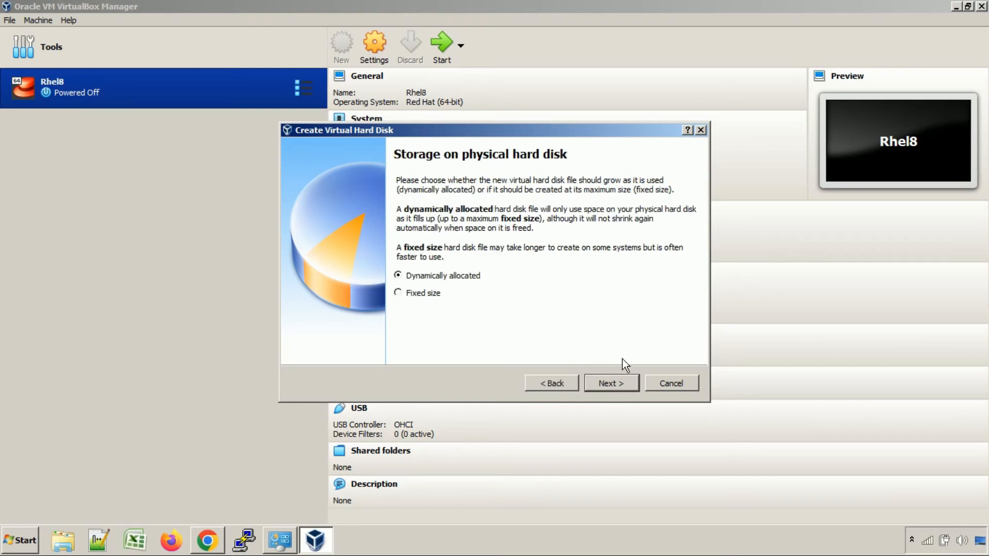
left_click(633, 389)
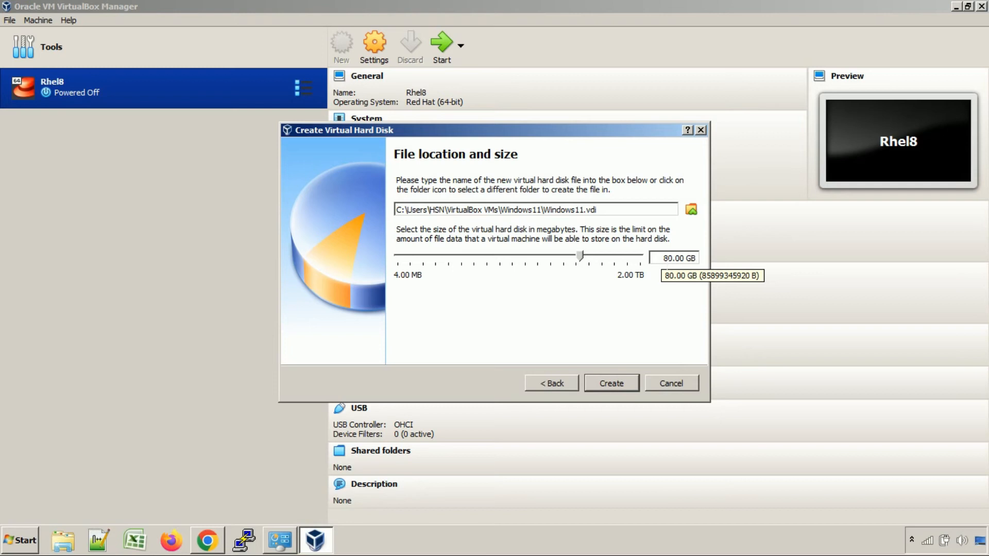
left_click(622, 390)
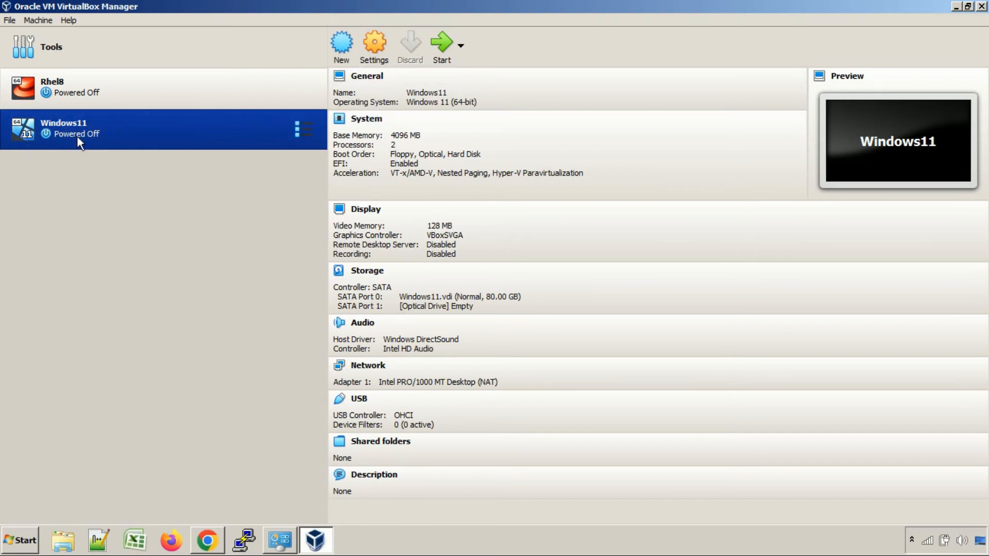
Step: Examine the Windows11 machine's general, motherboard and processor settings, and leave them without saving changes
left_click(376, 55)
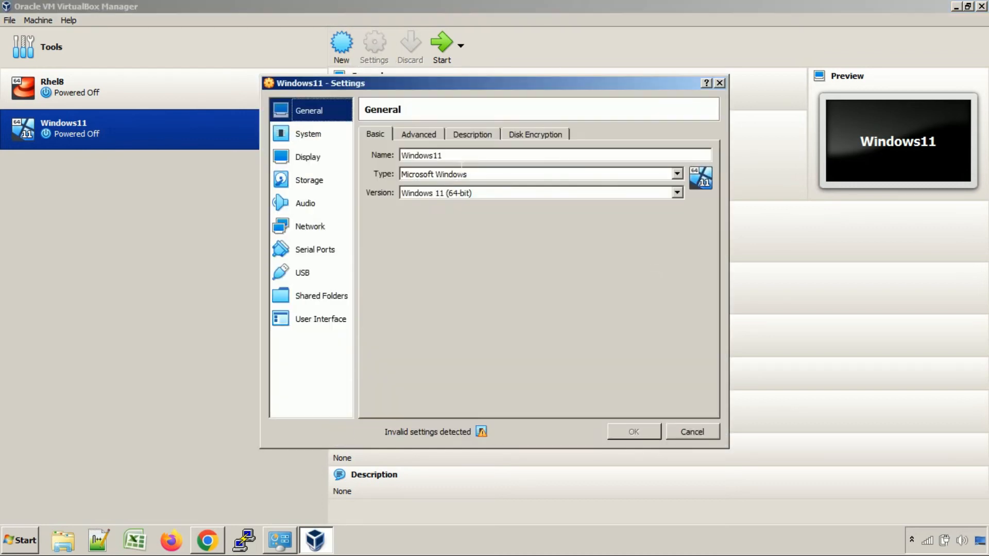
left_click(422, 137)
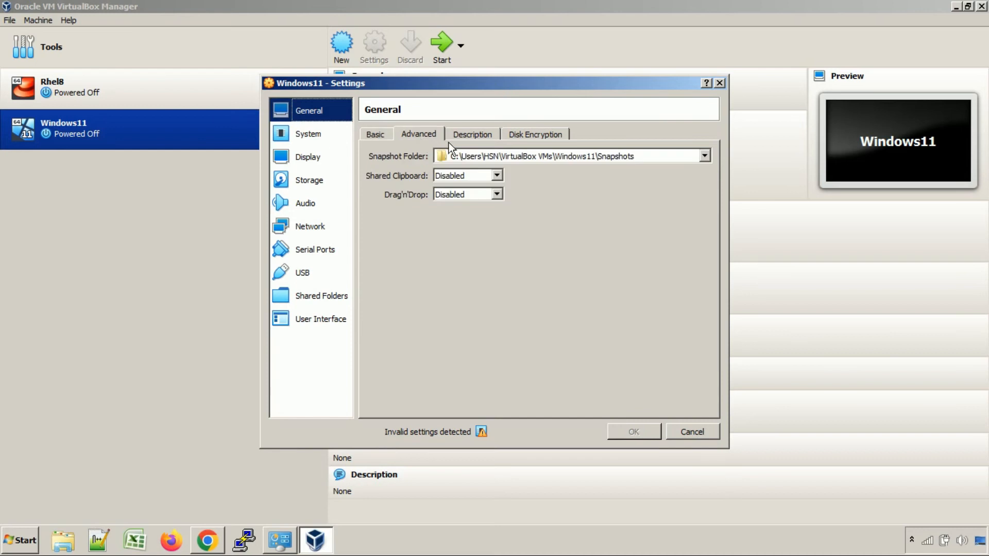
left_click(476, 138)
left_click(549, 138)
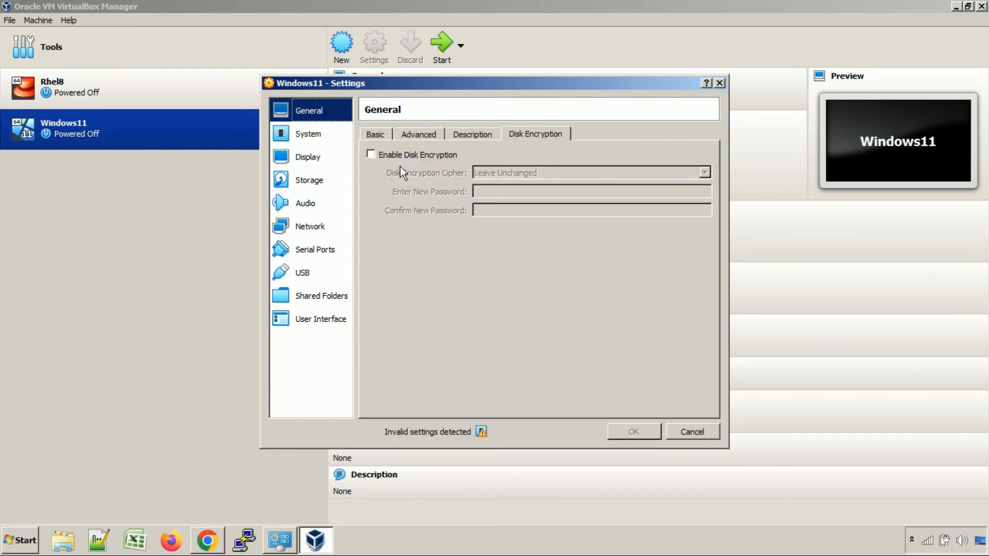
left_click(304, 141)
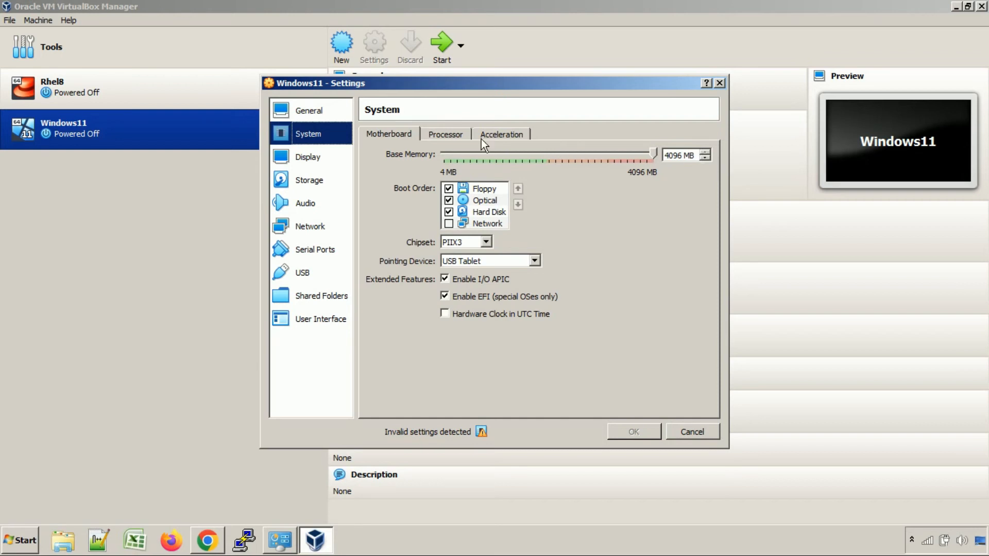
left_click(445, 136)
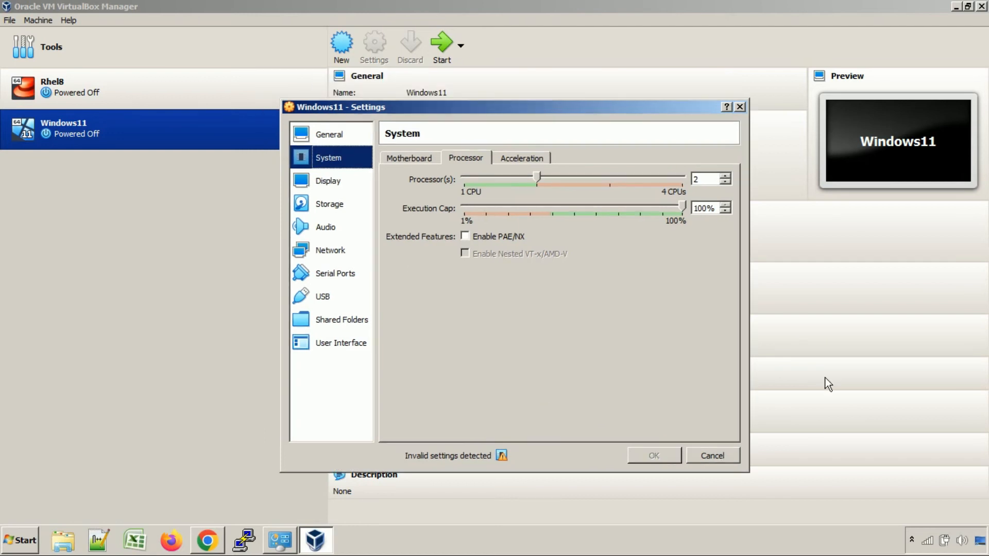
left_click(712, 455)
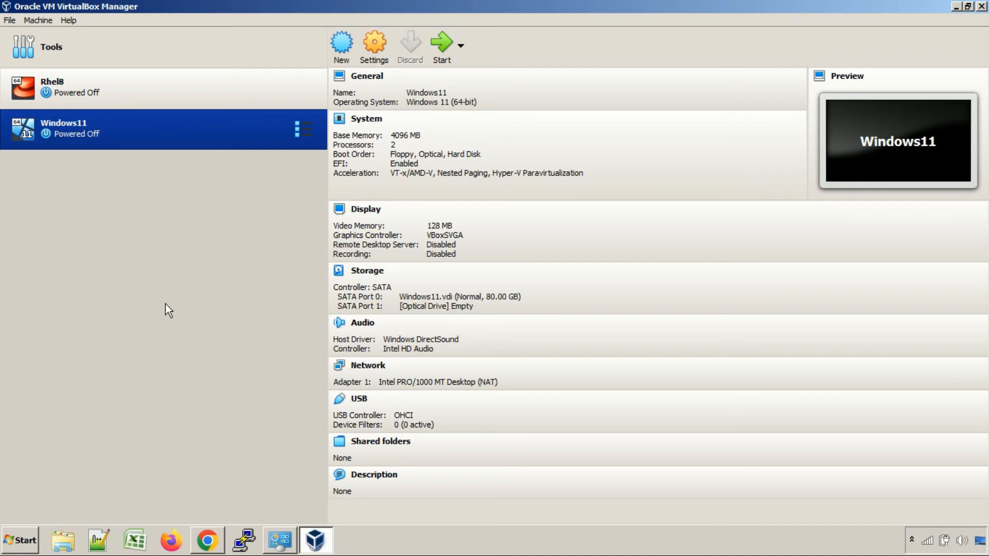
Step: Start a new virtual machine named CentOS8 with type Linux, version Other Linux (64-bit), and 2048 MB of memory
left_click(351, 55)
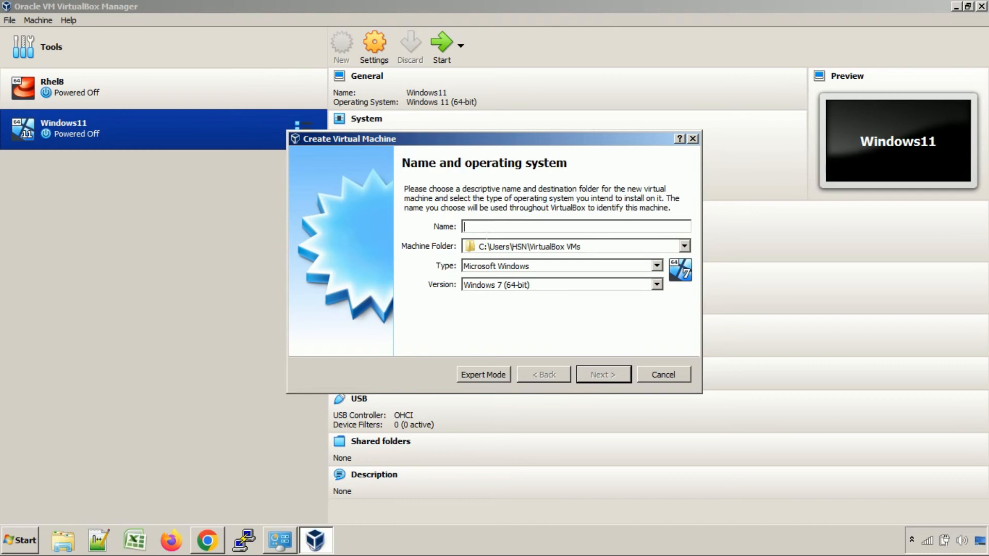
type("CentOS8")
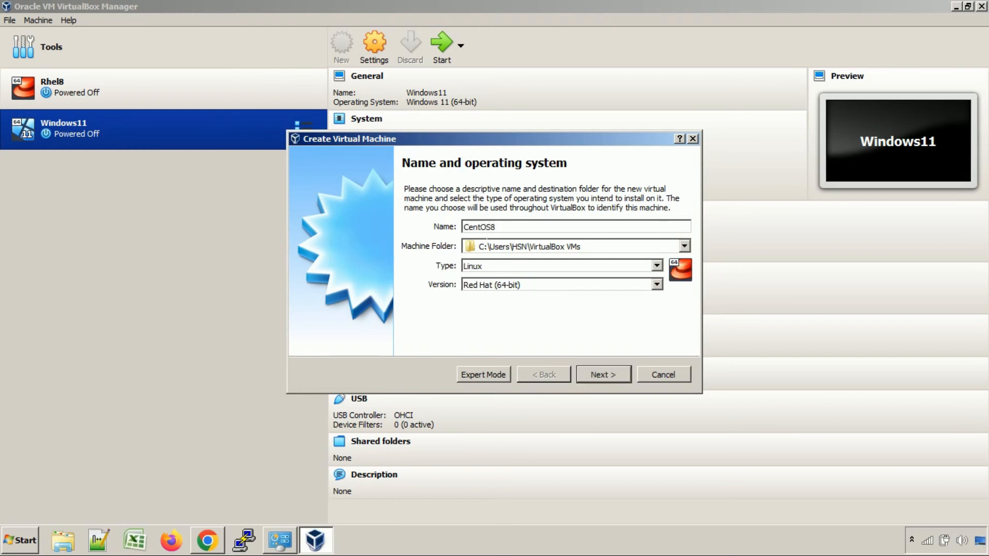
left_click(511, 286)
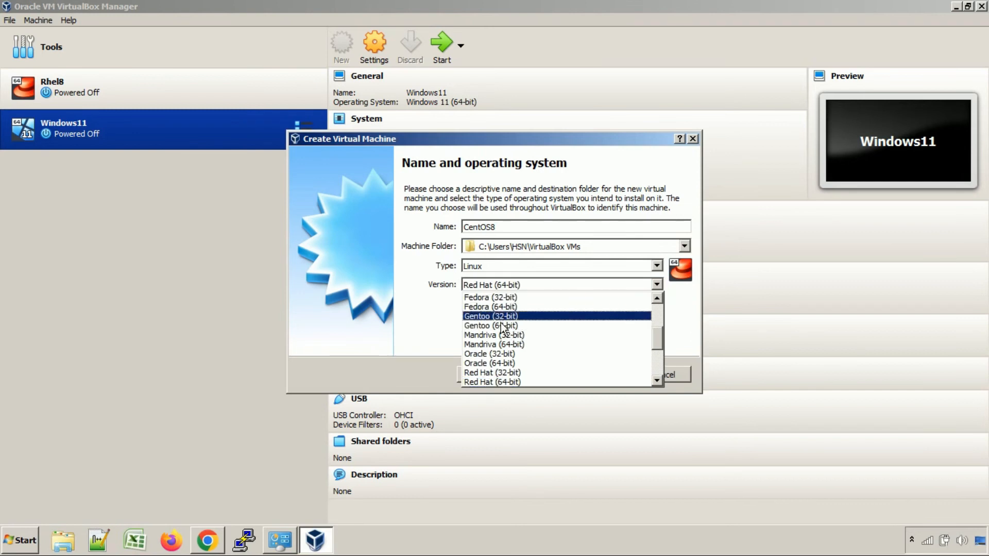
scroll(517, 336, "down", 4)
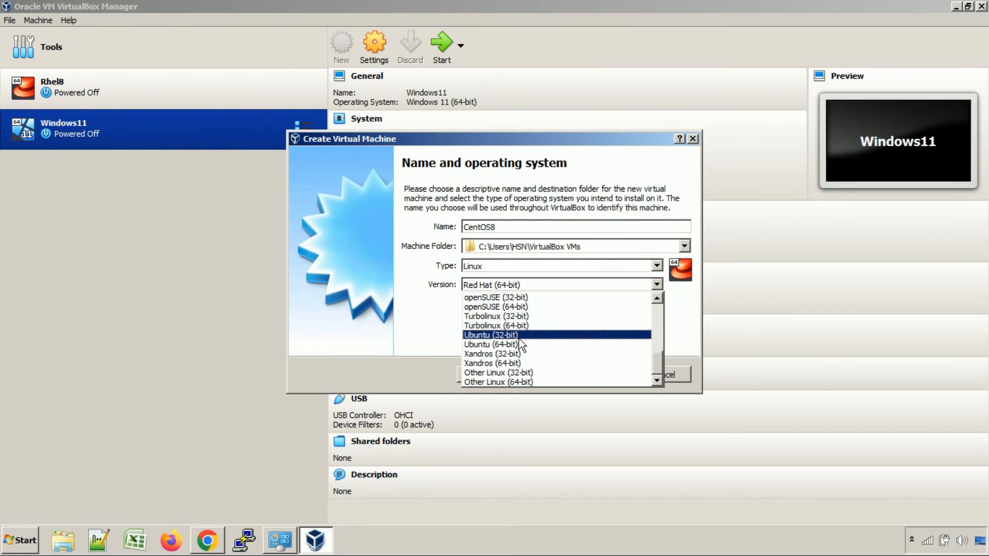
left_click(504, 391)
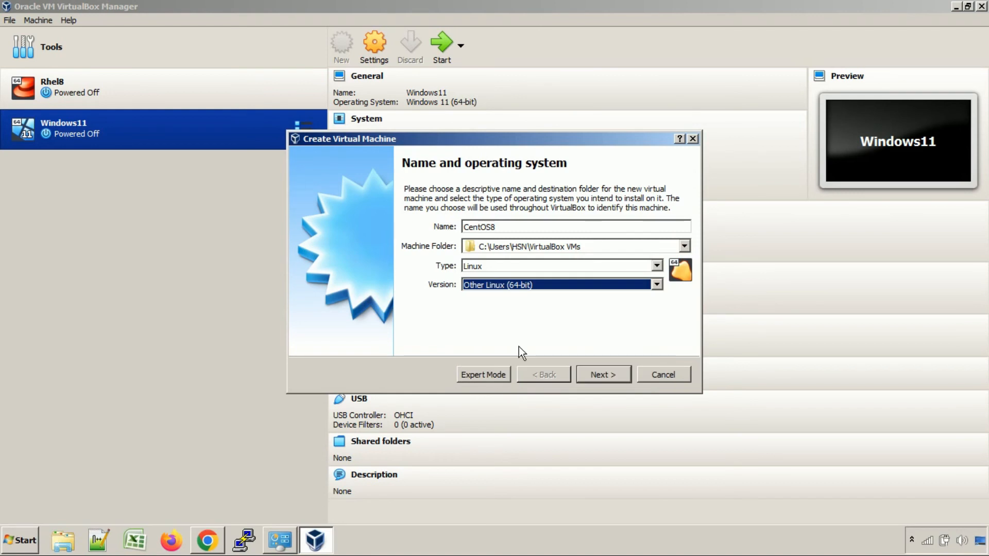
left_click(616, 377)
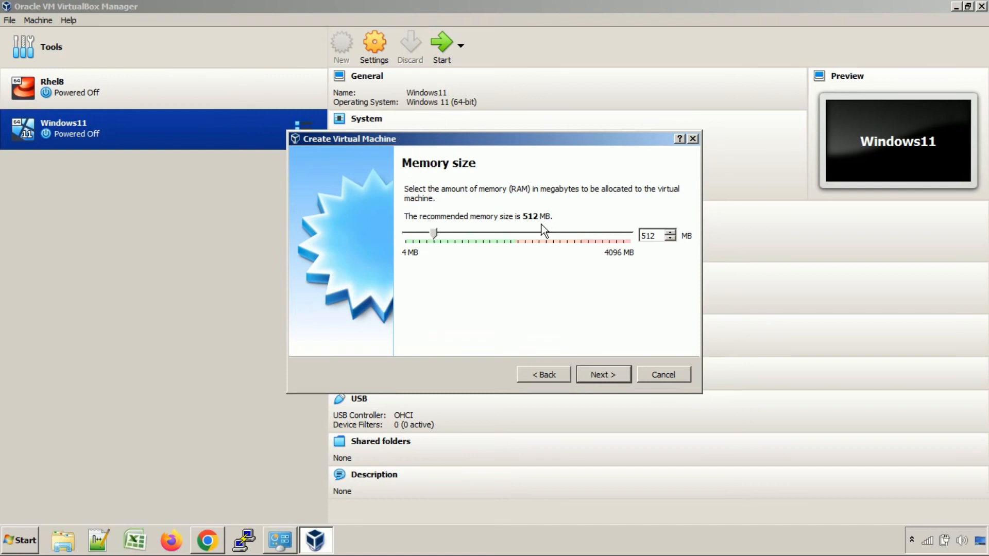
left_click_drag(657, 236, 640, 236)
type("2048")
left_click(616, 382)
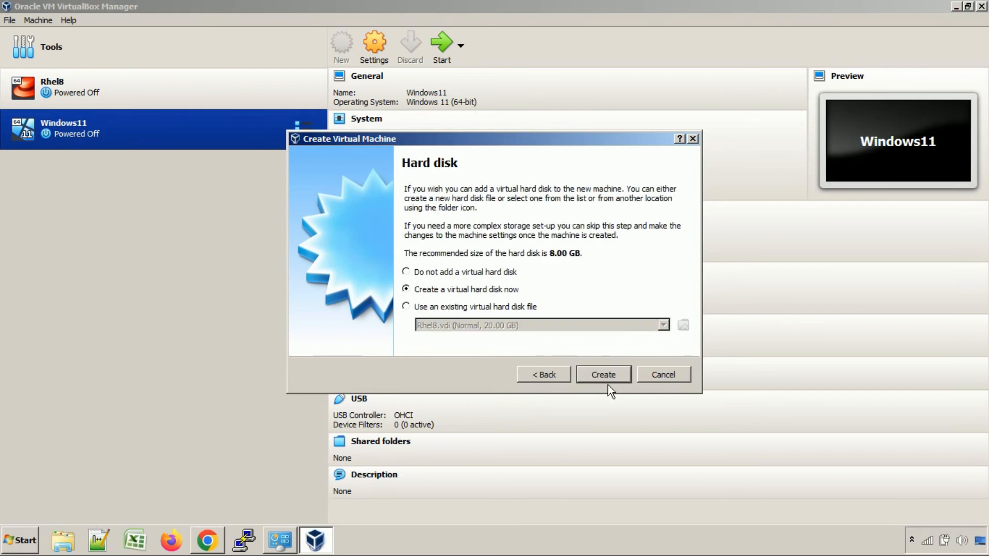
Step: Create a dynamically allocated 15 GB VDI hard disk in the default location for the CentOS8 machine
left_click(608, 380)
left_click(616, 384)
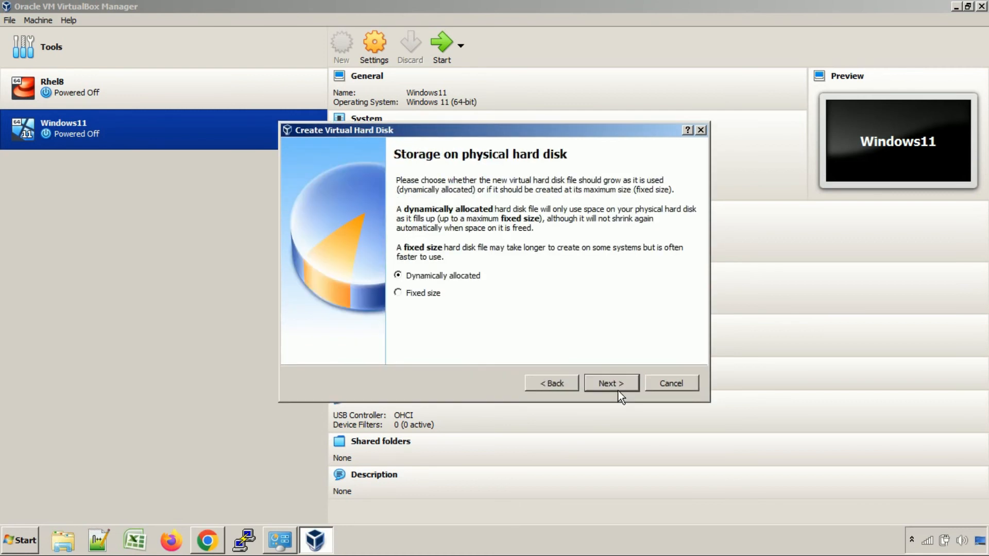
left_click(619, 391)
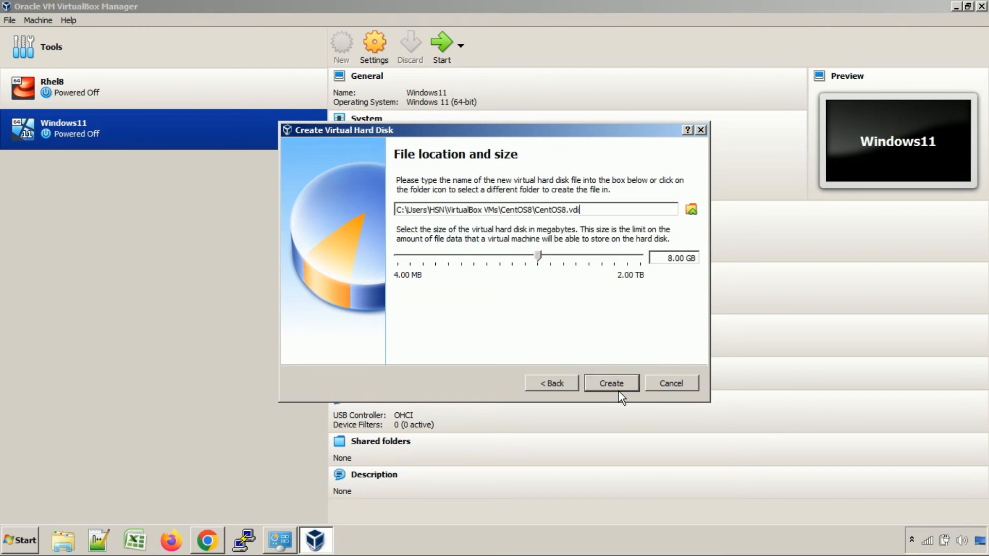
left_click_drag(665, 258, 696, 258)
type("15 GB")
left_click(629, 393)
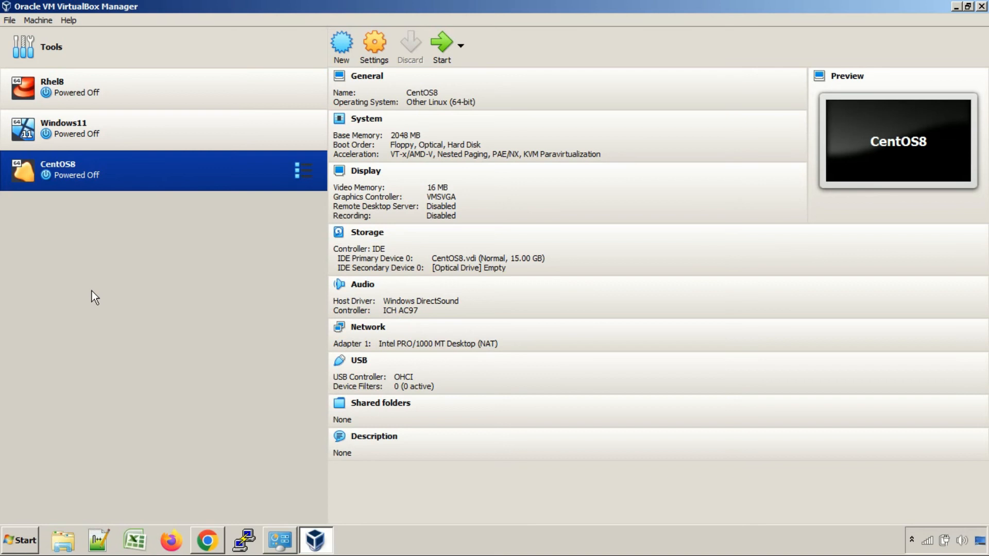
Step: Create a Red Hat (64-bit) virtual machine named Rhel7 with 1024 MB of memory and a dynamically allocated 8 GB VDI disk
left_click(341, 52)
type("Rhel7")
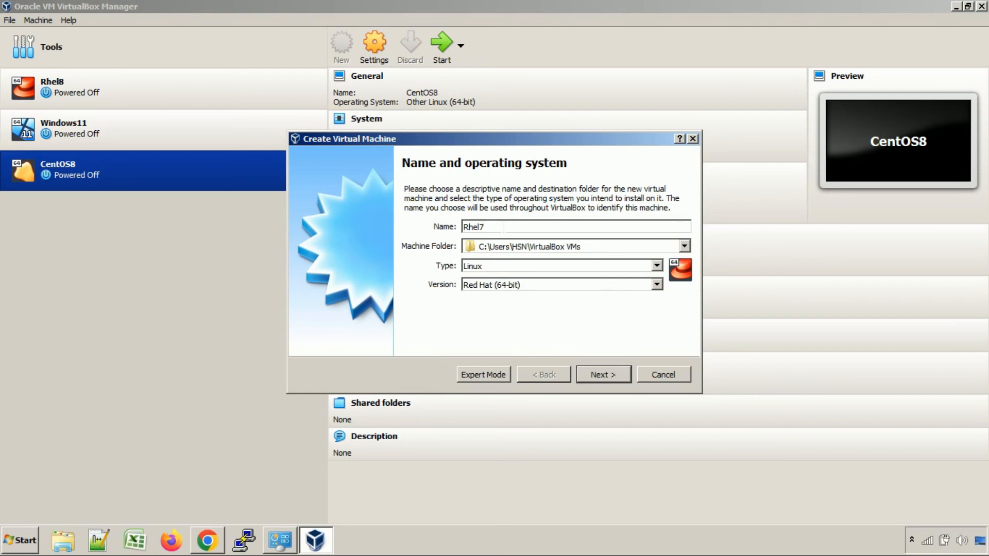
left_click(607, 381)
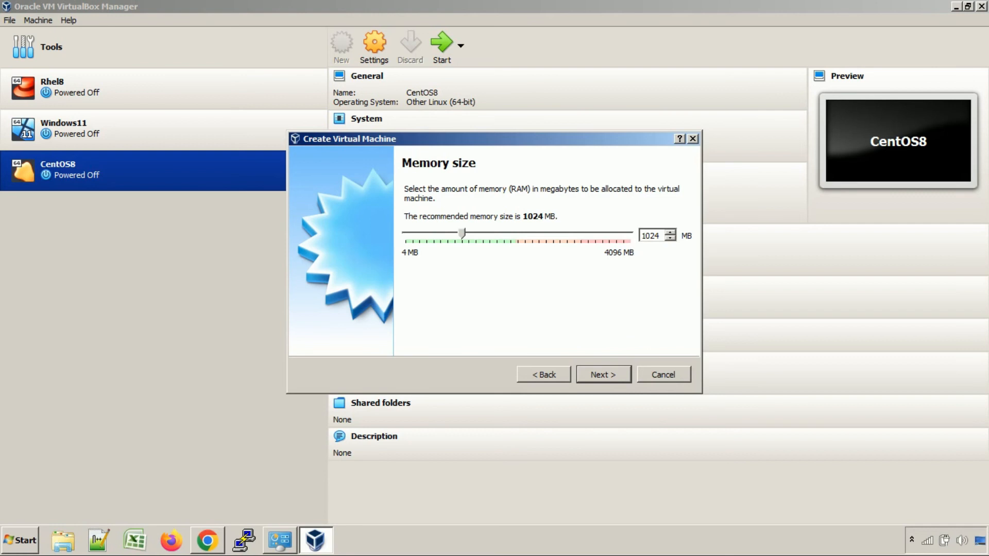
left_click(608, 381)
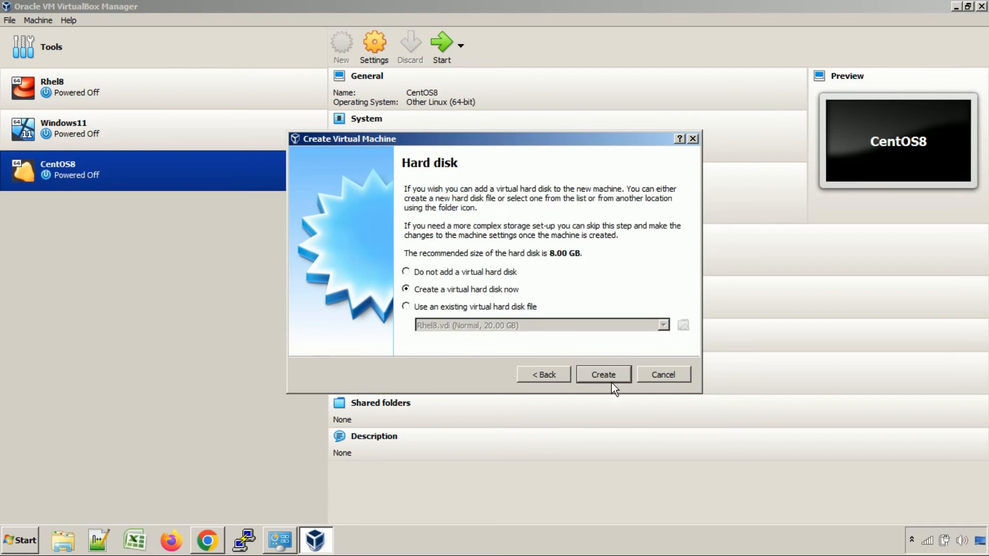
left_click(611, 382)
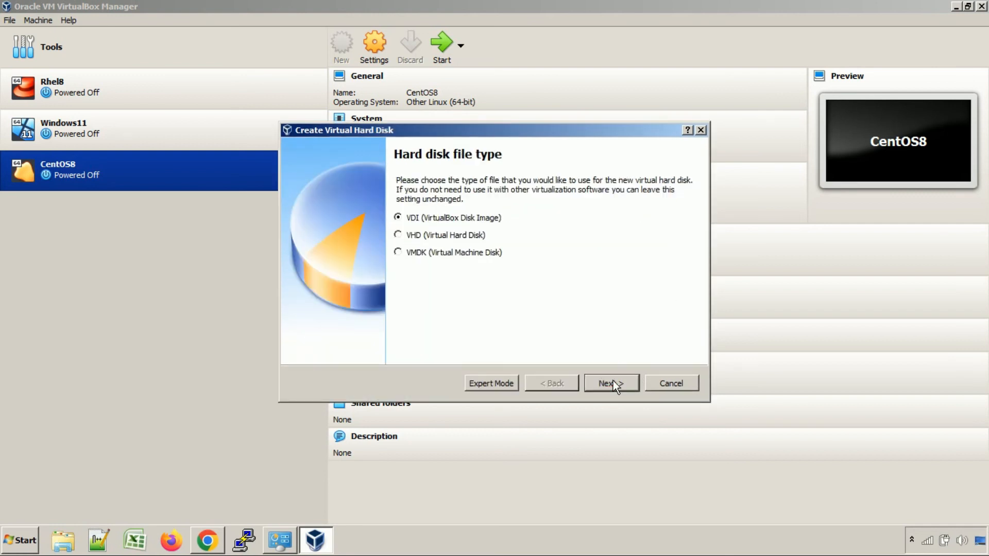
left_click(614, 385)
left_click(621, 386)
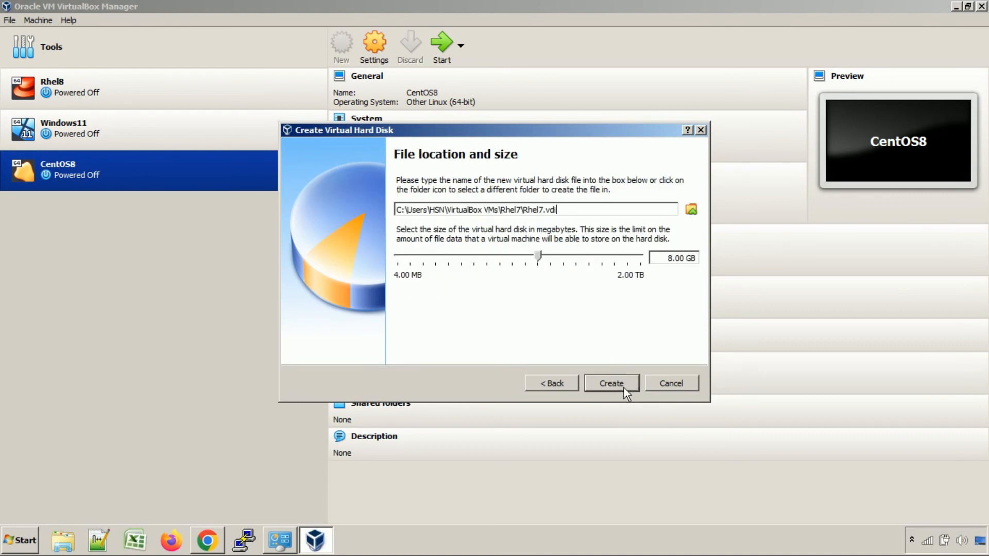
left_click(623, 390)
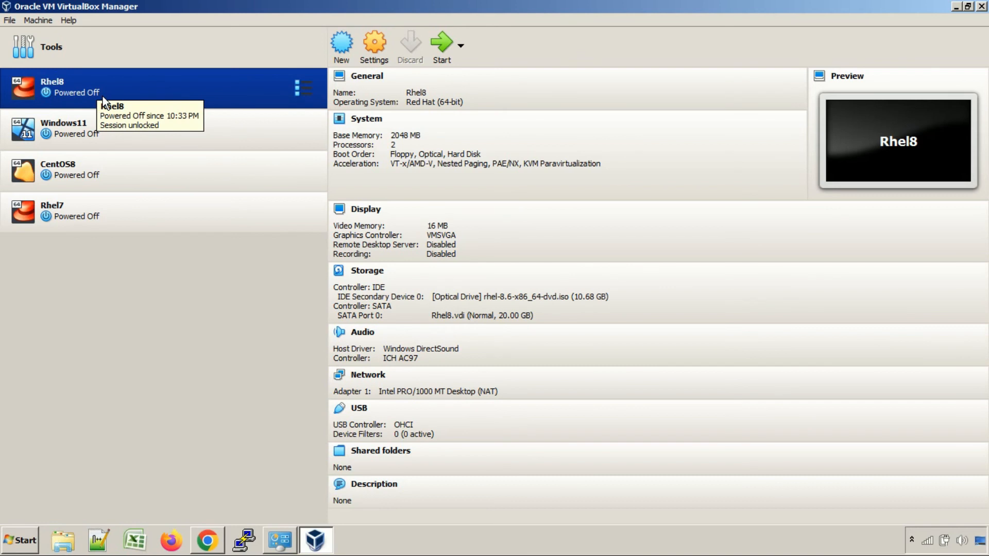
Step: Compare the configuration summaries of the Rhel8, Windows11, CentOS8 and Rhel7 virtual machines
left_click(78, 139)
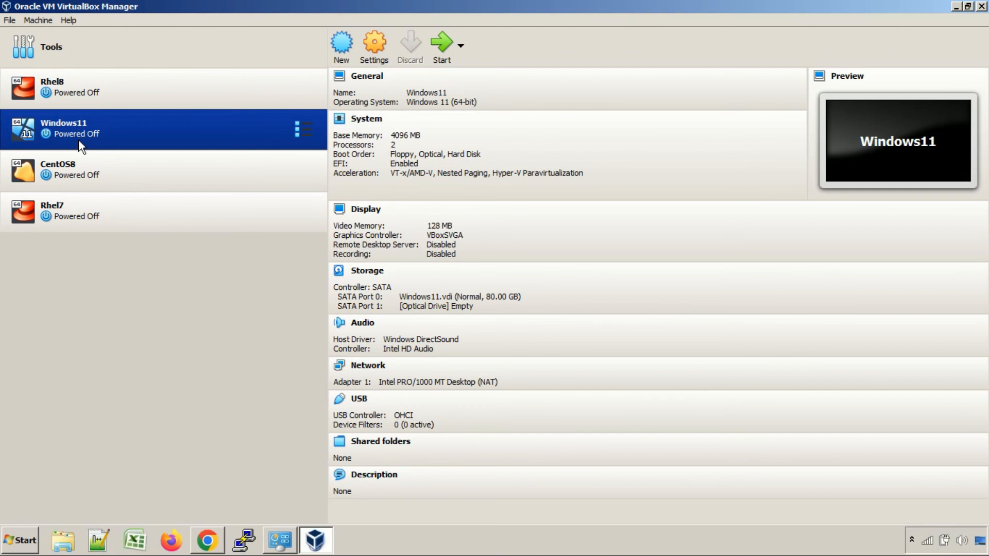
left_click(86, 168)
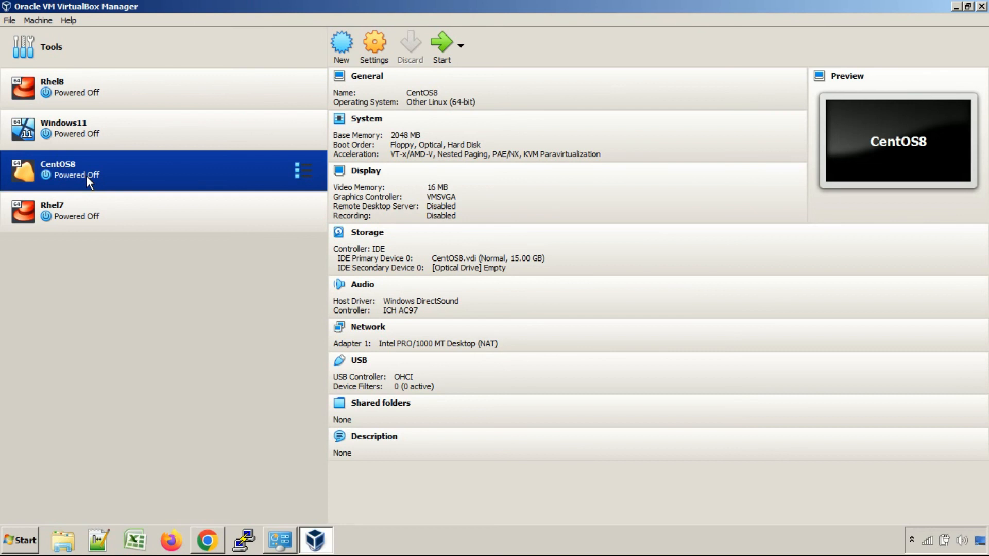
left_click(88, 218)
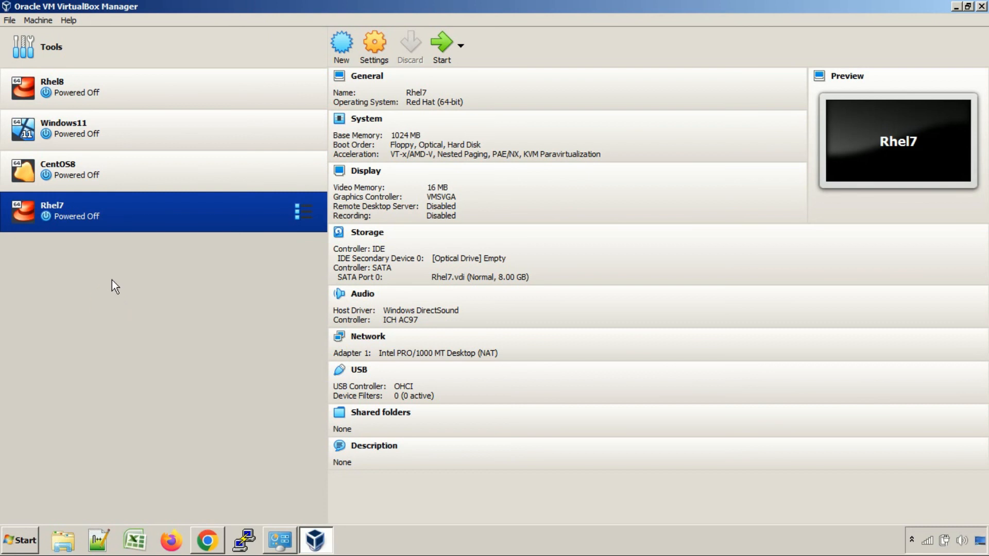
left_click(81, 98)
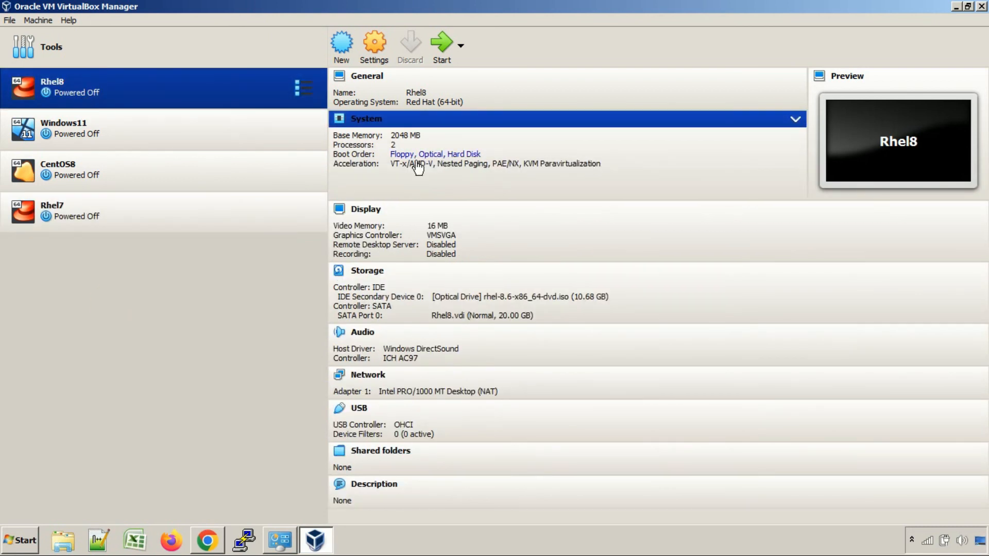
left_click(123, 131)
left_click(78, 182)
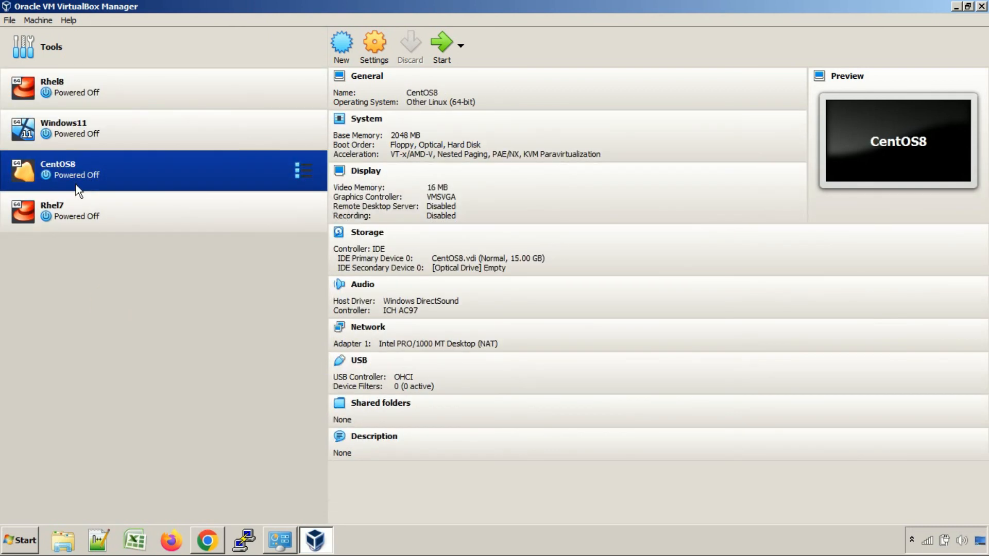
left_click(70, 226)
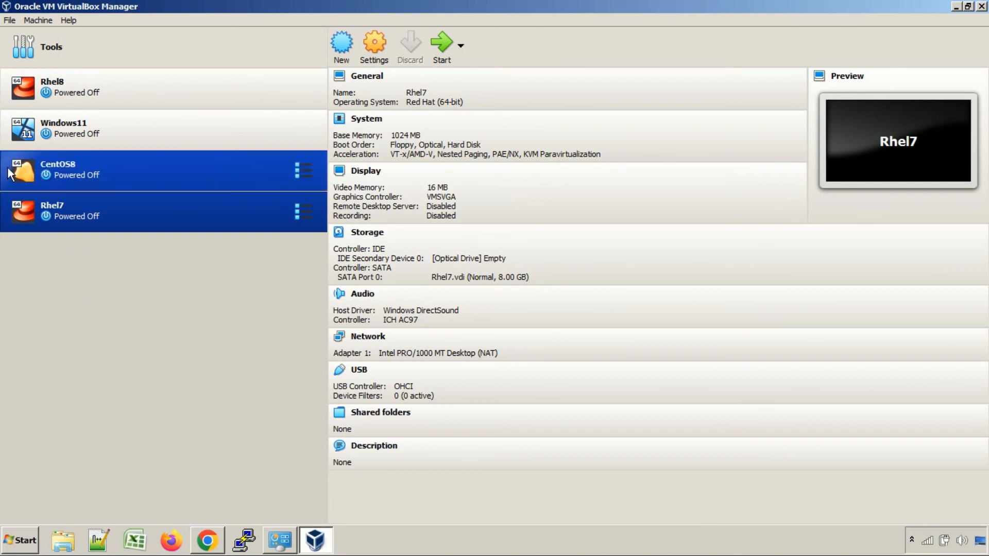
left_click(128, 100)
left_click(116, 138)
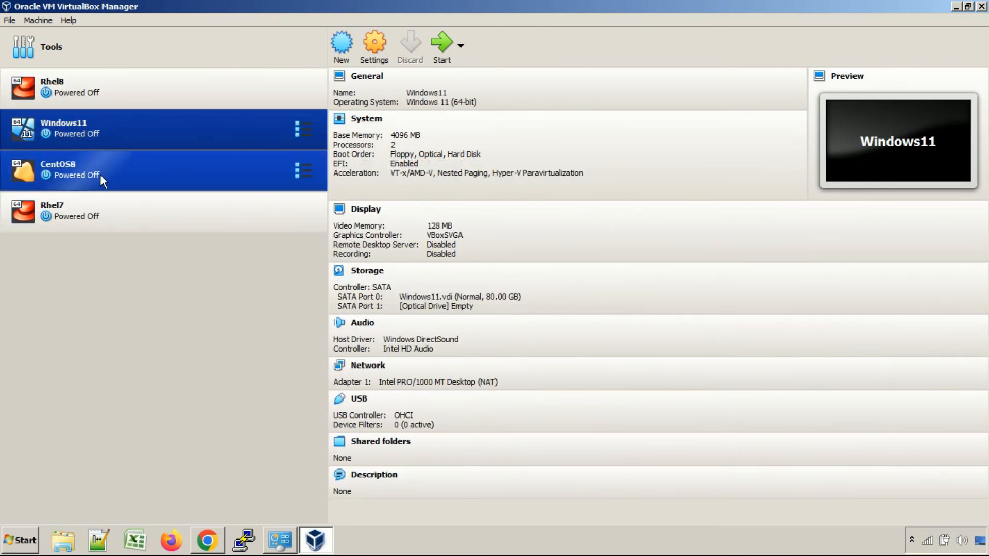
left_click(100, 174)
left_click(91, 212)
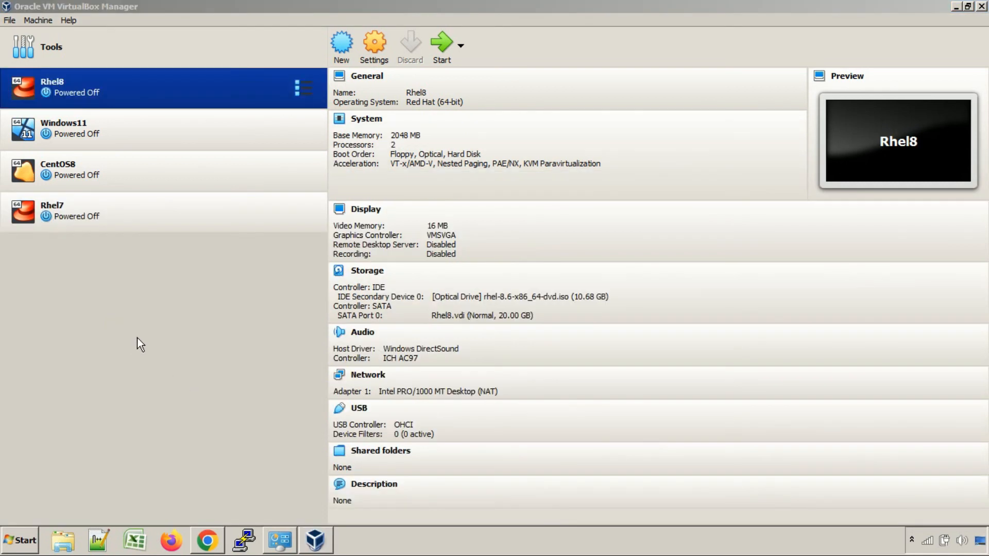
Step: Remove the Rhel7 virtual machine and delete all of its files from the hard disk
left_click(106, 229)
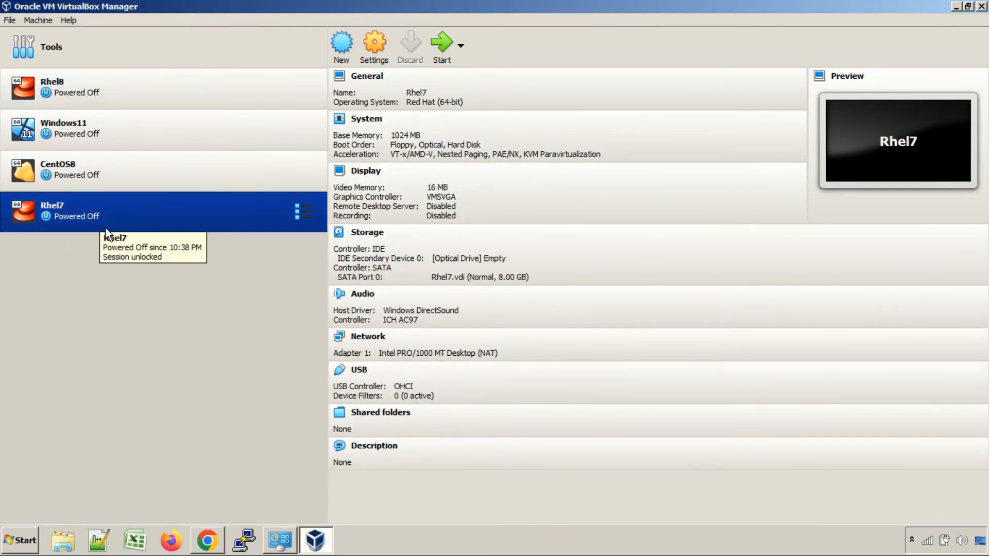
right_click(108, 224)
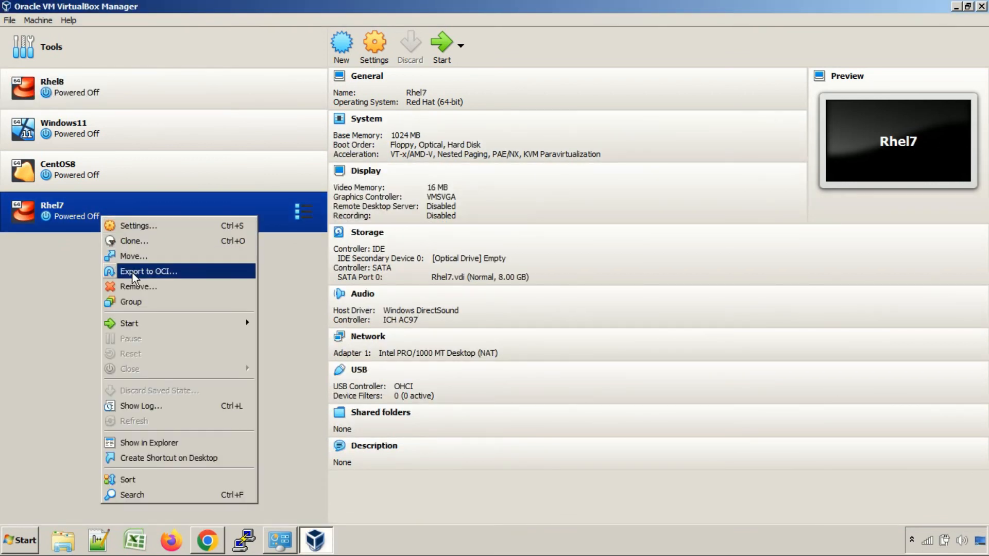
left_click(141, 292)
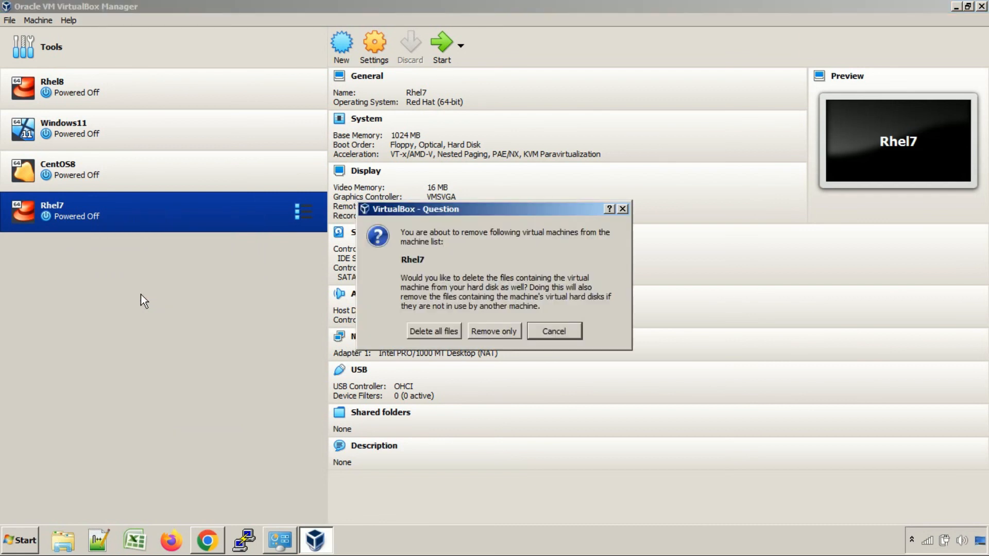
left_click(429, 343)
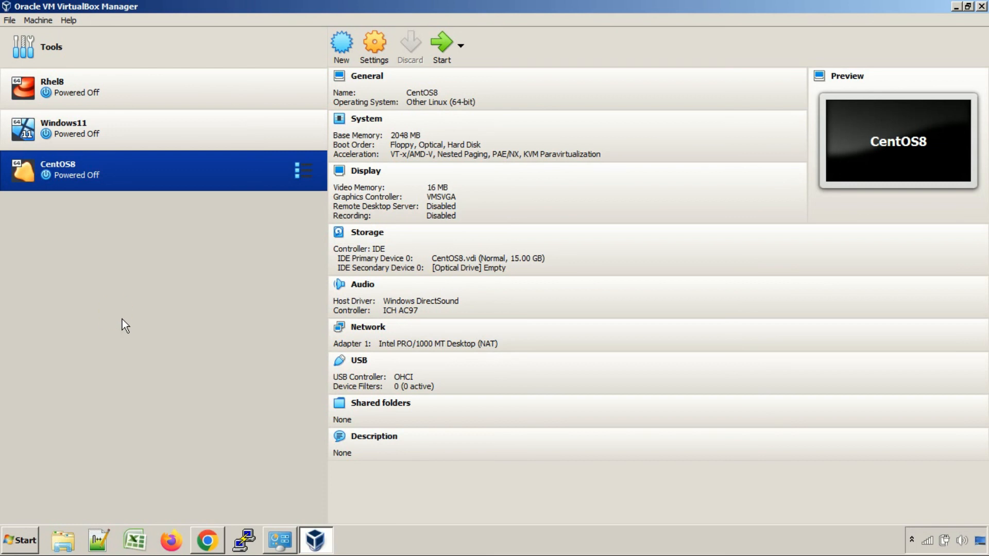
Step: Remove the CentOS8 virtual machine together with all of its files on the hard disk
right_click(76, 182)
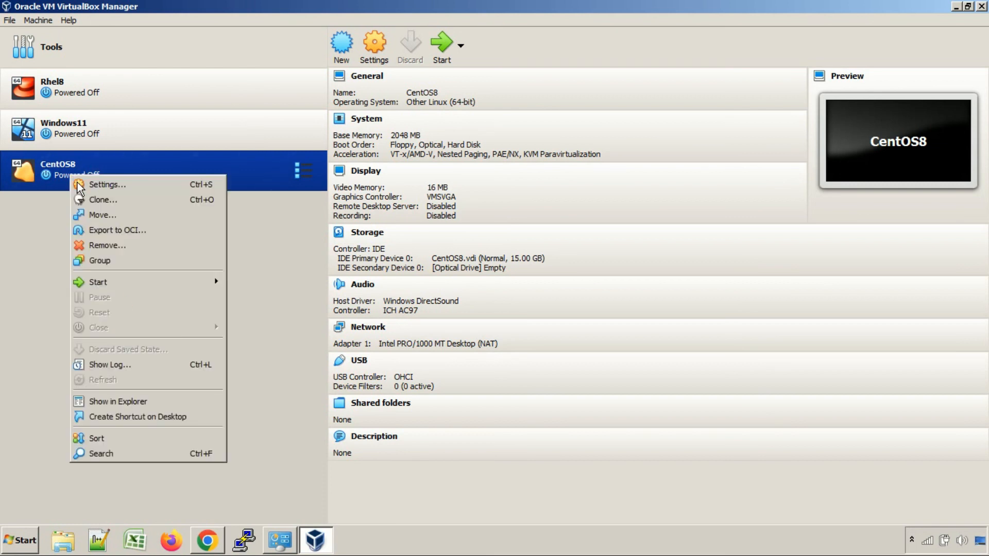
left_click(104, 248)
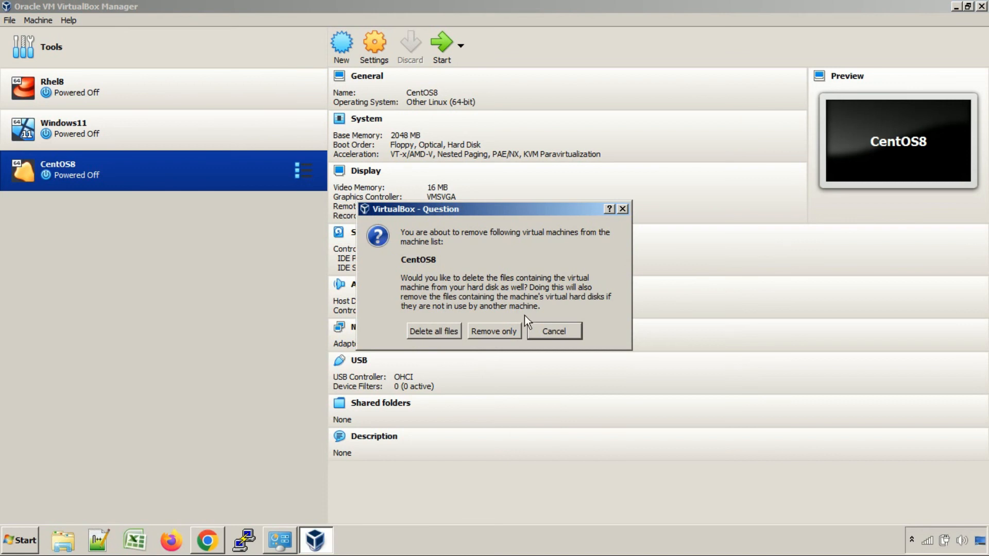
left_click(426, 337)
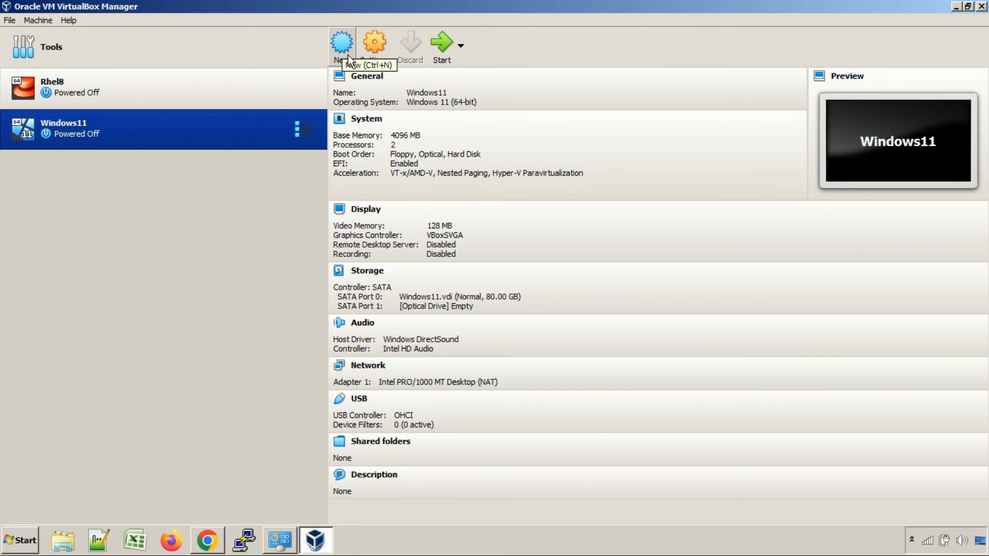
Step: Show the available actions for the Windows11 virtual machine
right_click(71, 132)
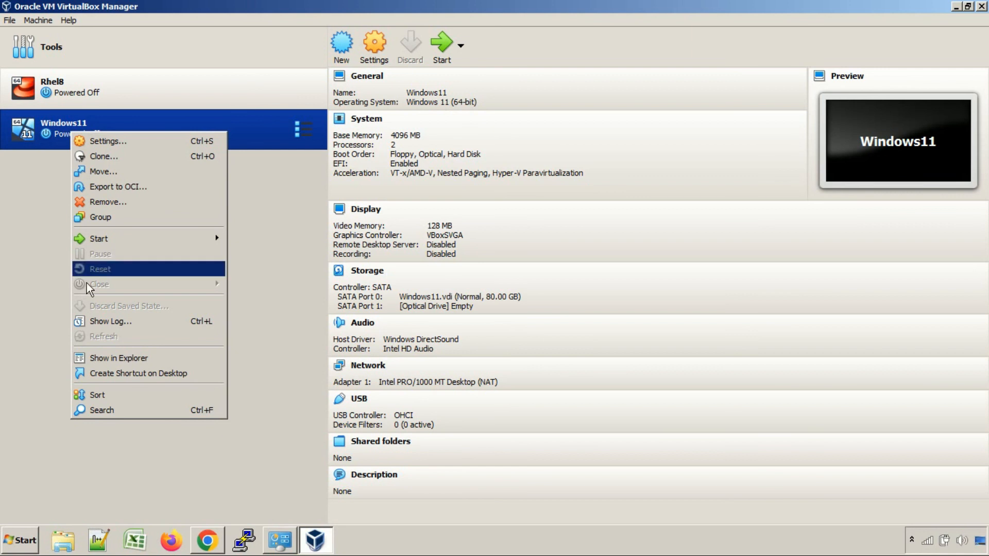